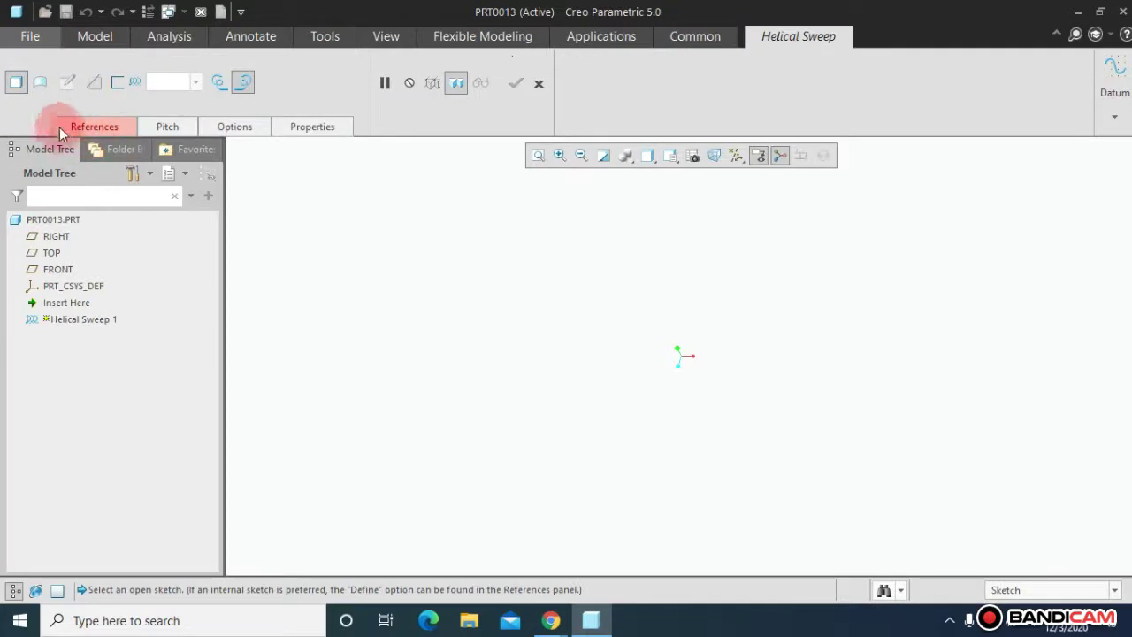
# - Start the helix profile sketch on the FRONT plane, using the RIGHT plane as the orientation reference
pyautogui.click(200, 174)
pyautogui.click(201, 196)
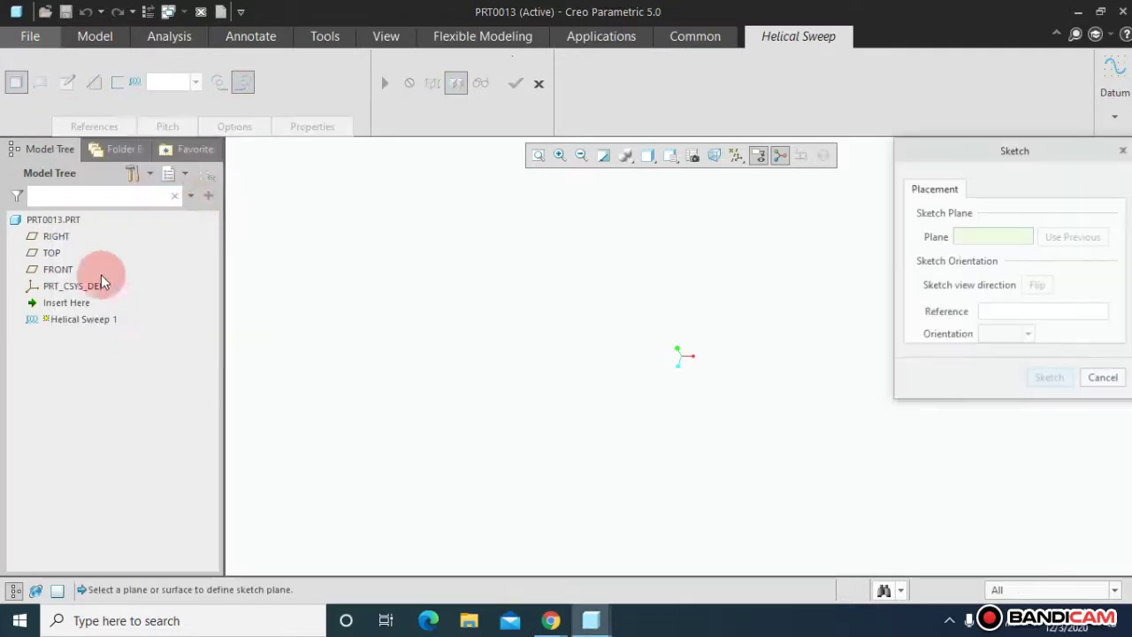
pyautogui.click(54, 269)
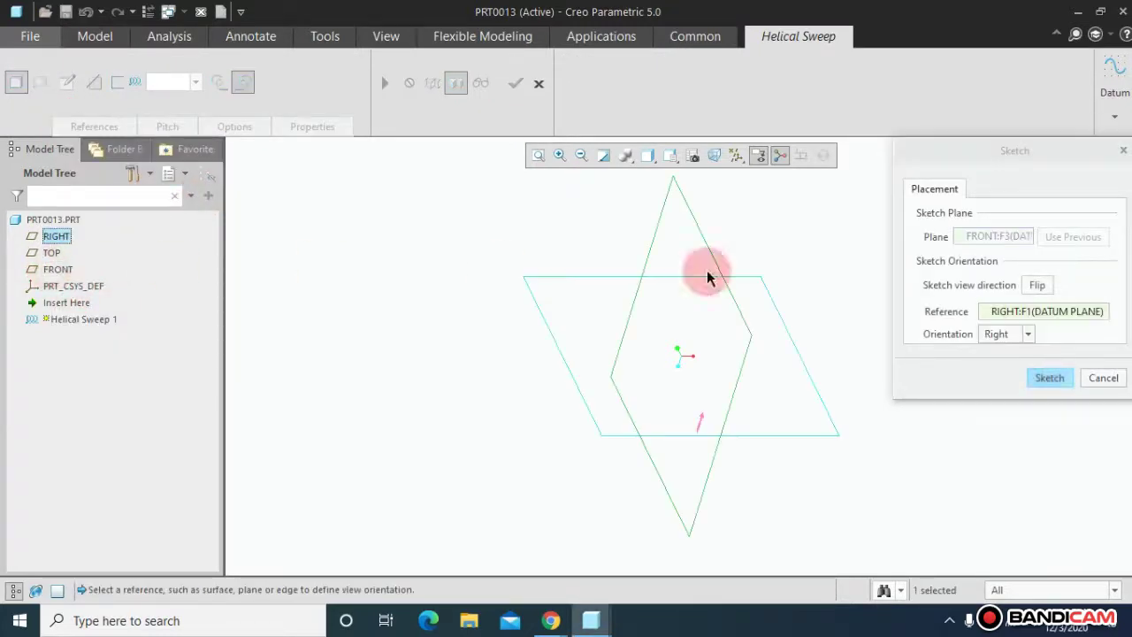
pyautogui.click(1049, 378)
pyautogui.click(713, 156)
# - Sketch a vertical profile line beside the vertical reference, add a centerline on that reference as the helix axis, and finish the sketch
pyautogui.click(373, 60)
pyautogui.click(629, 248)
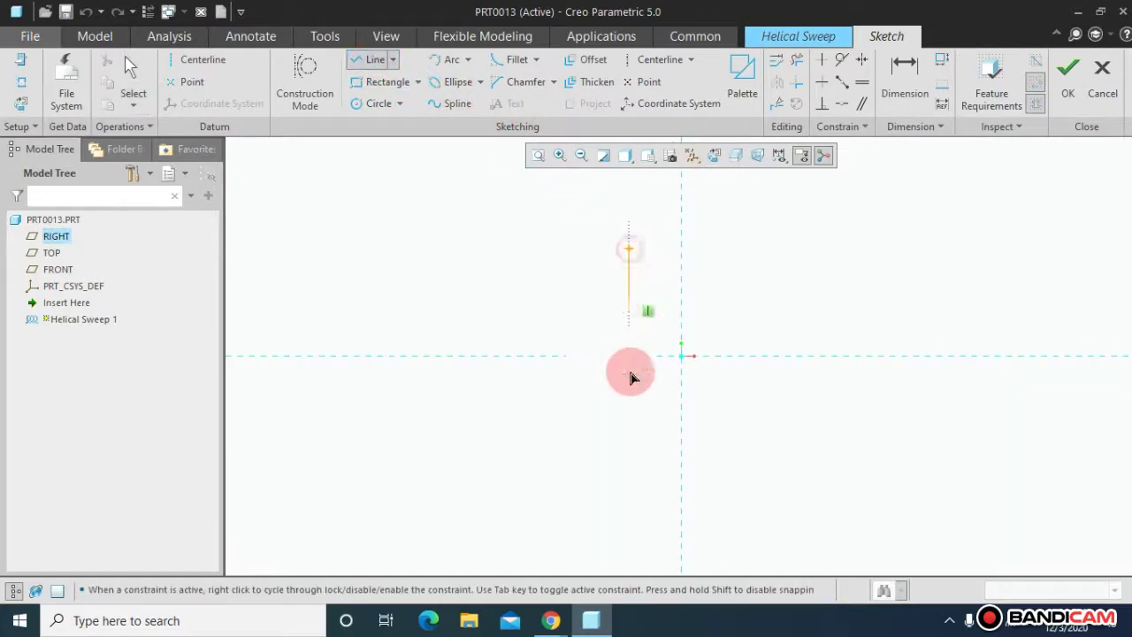
pyautogui.click(627, 459)
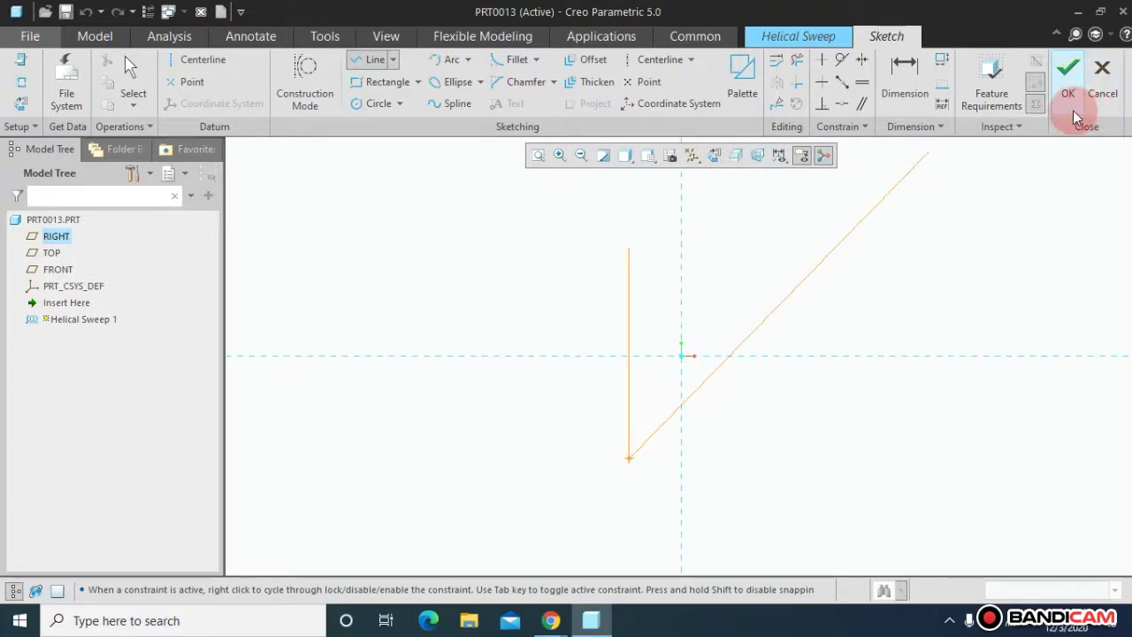
pyautogui.click(643, 68)
pyautogui.click(678, 219)
pyautogui.click(680, 271)
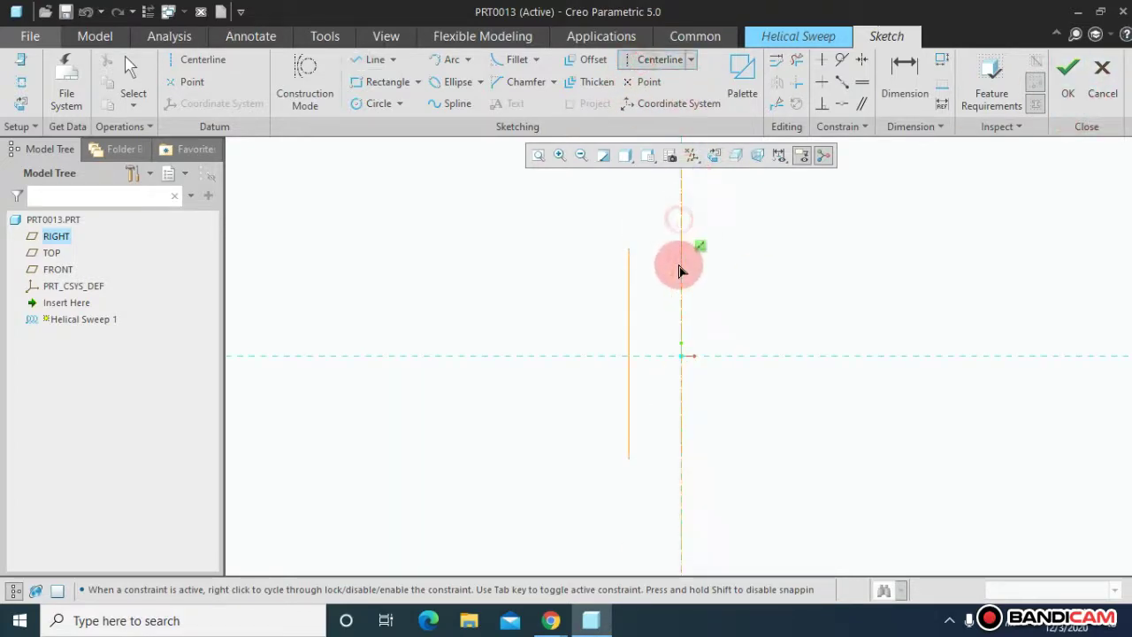
pyautogui.click(1069, 81)
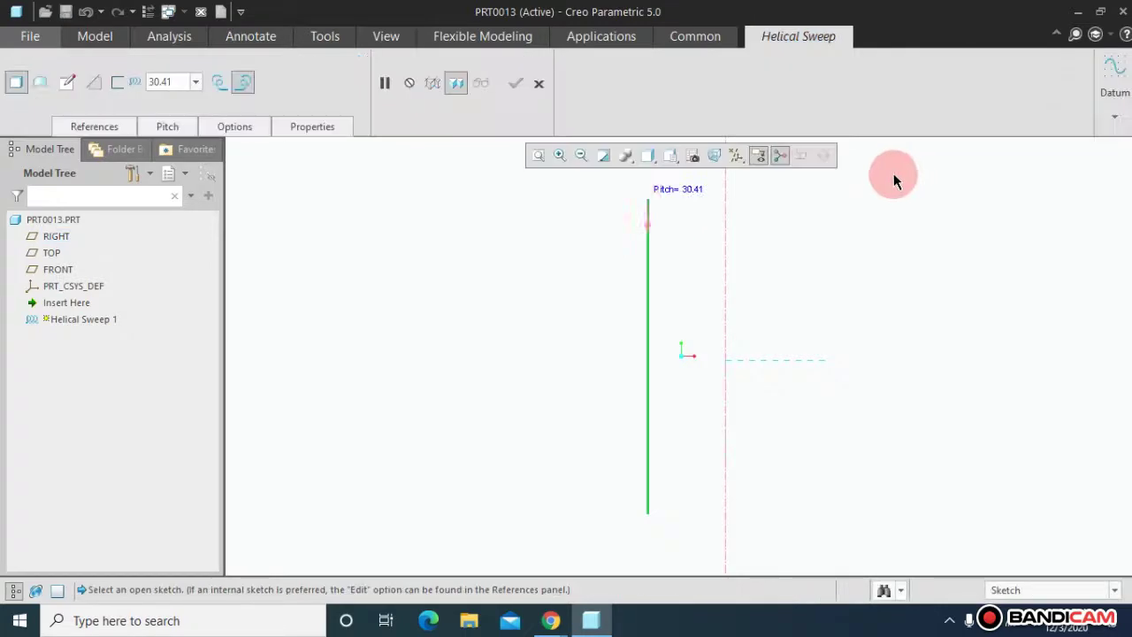
# - Sketch the sweep section as a circle centred where the profile line meets the horizontal reference, and set its diameter to 20
pyautogui.click(69, 83)
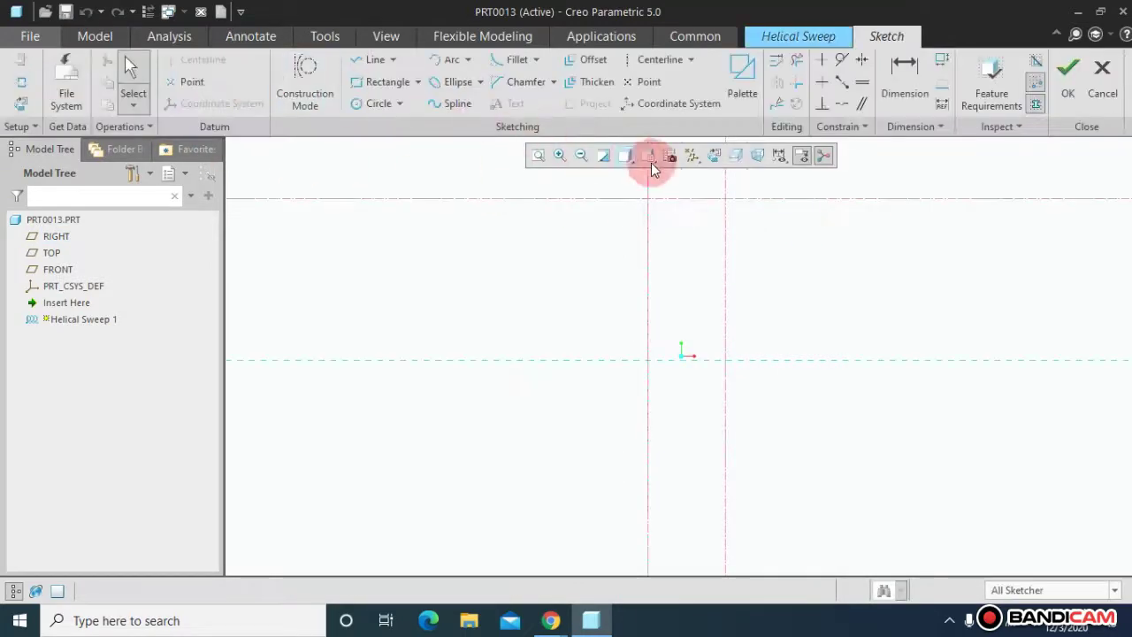
pyautogui.click(393, 104)
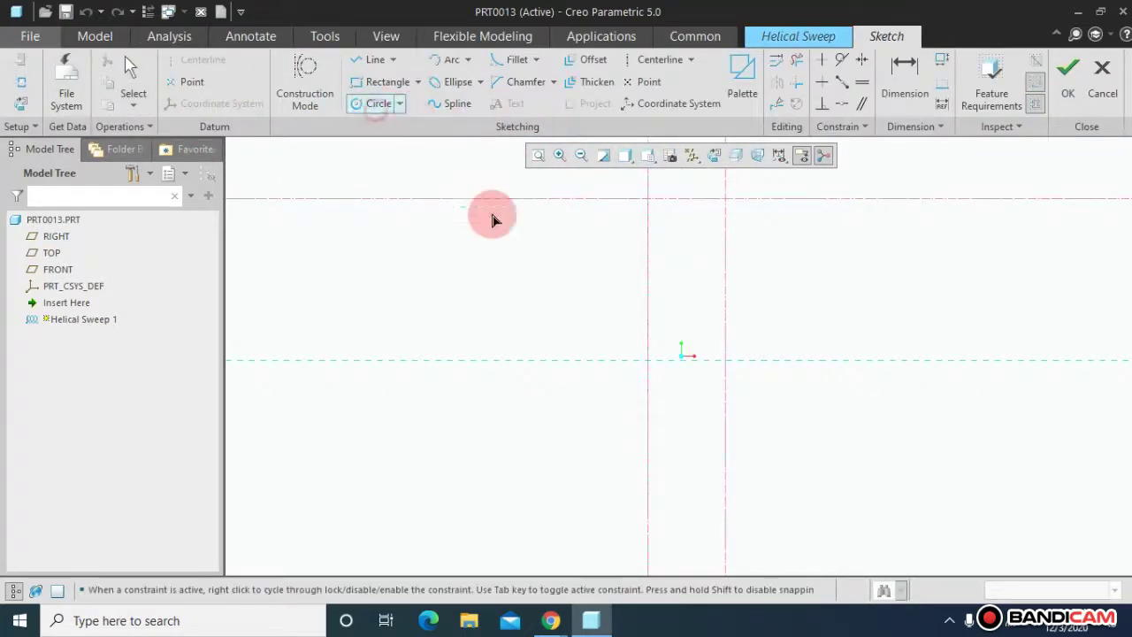
pyautogui.click(643, 365)
pyautogui.middleClick(617, 382)
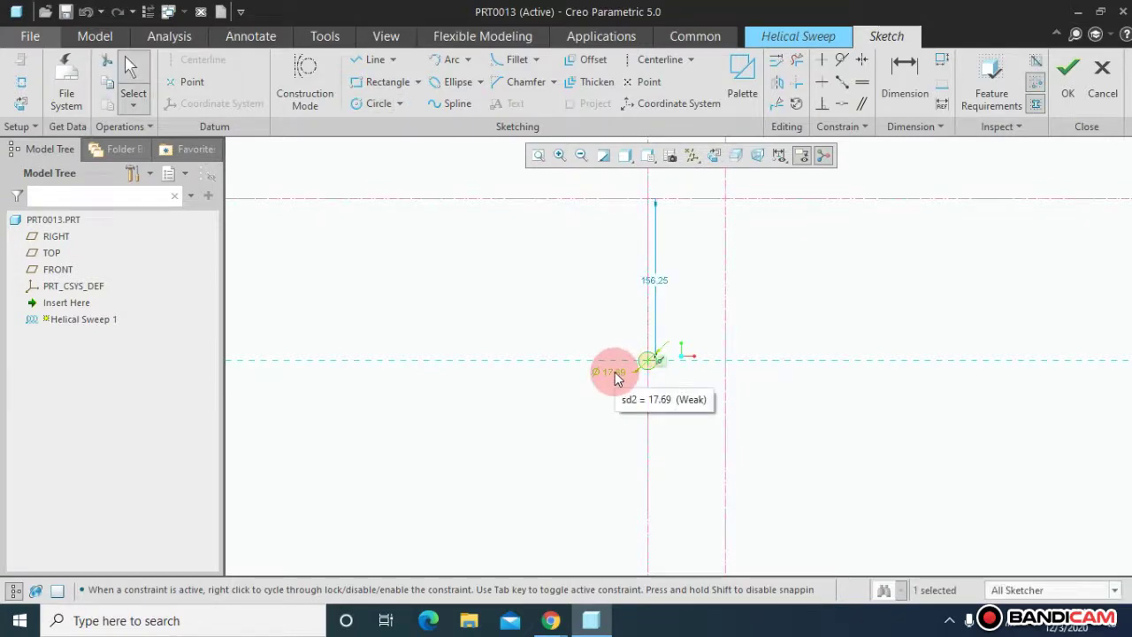
pyautogui.doubleClick(617, 379)
pyautogui.write('20')
pyautogui.press('Return')
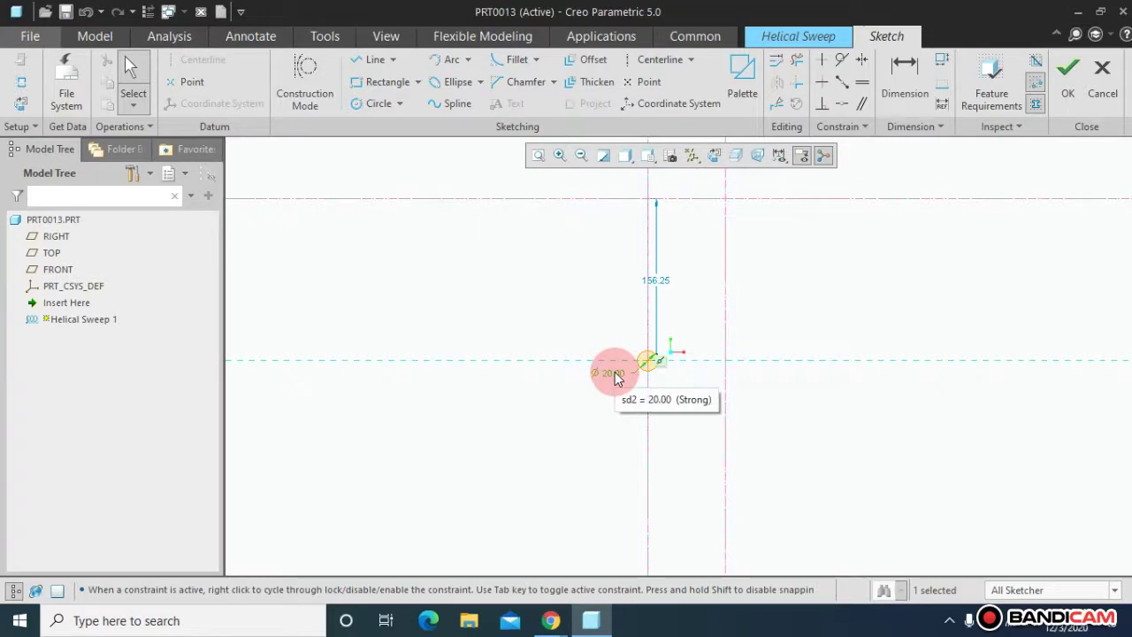
# - Accept the circular section and complete the helical sweep as a solid spring
pyautogui.click(1061, 105)
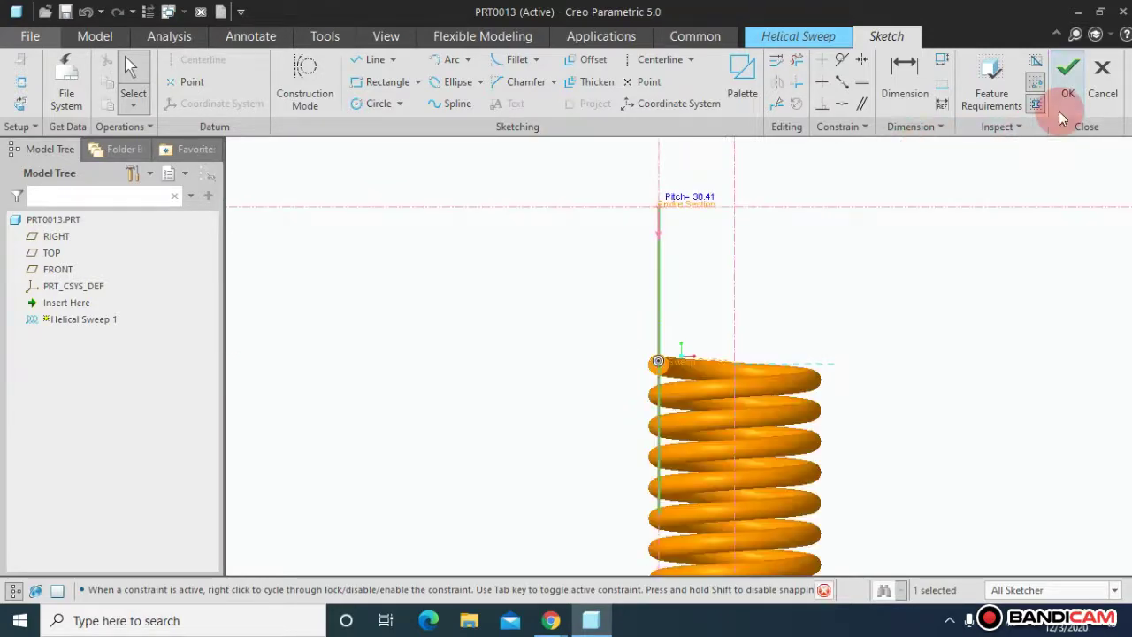
pyautogui.click(539, 157)
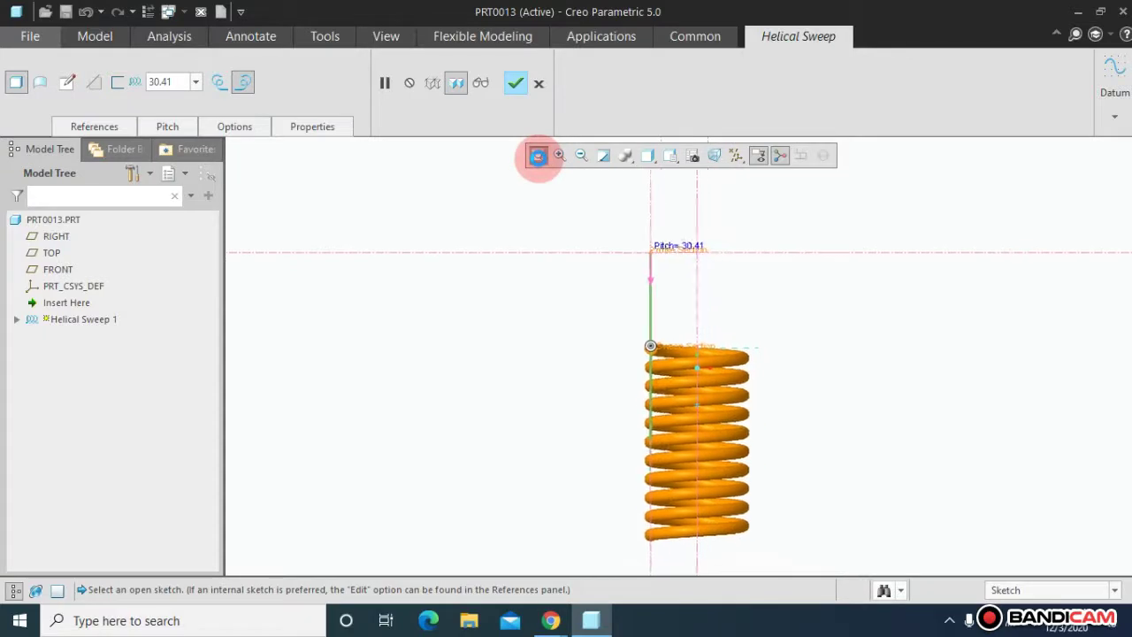
pyautogui.click(517, 83)
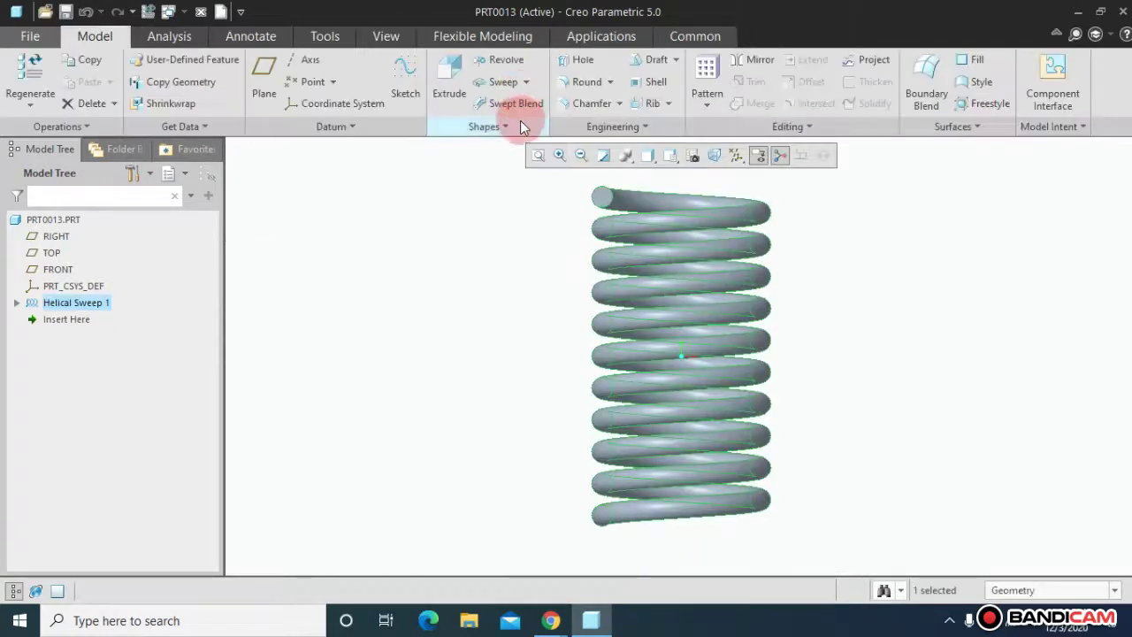
# - Display all datum features and start a sketch on the RIGHT plane, viewed face-on
pyautogui.click(757, 155)
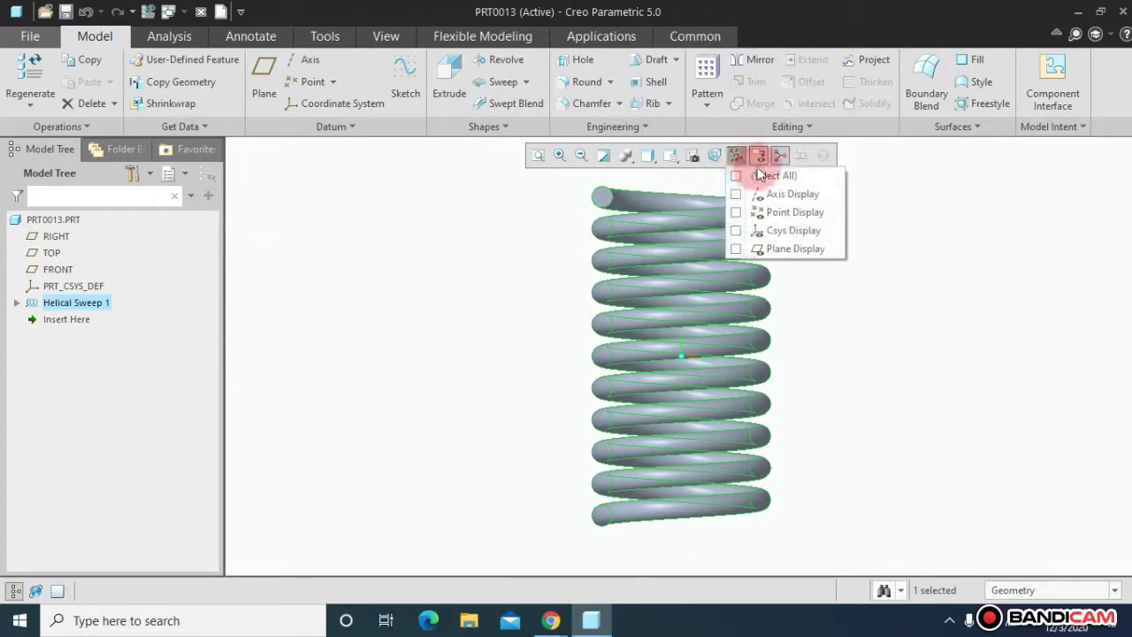
pyautogui.click(761, 172)
pyautogui.moveTo(940, 242); pyautogui.dragTo(875, 285, button='middle')
pyautogui.click(707, 214)
pyautogui.click(671, 186)
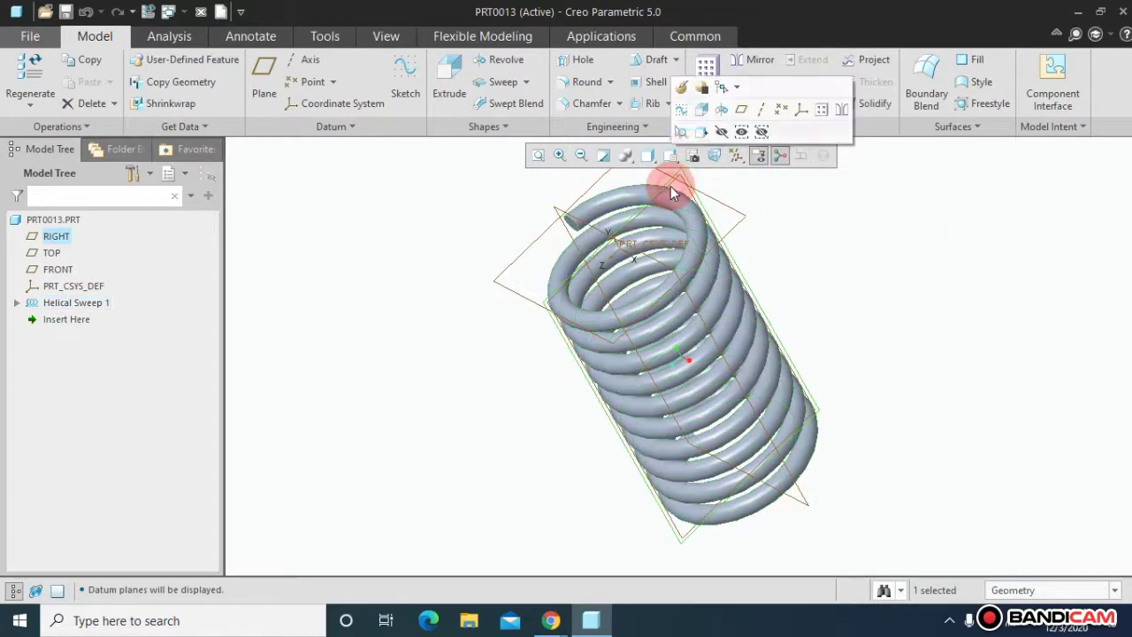
pyautogui.click(681, 118)
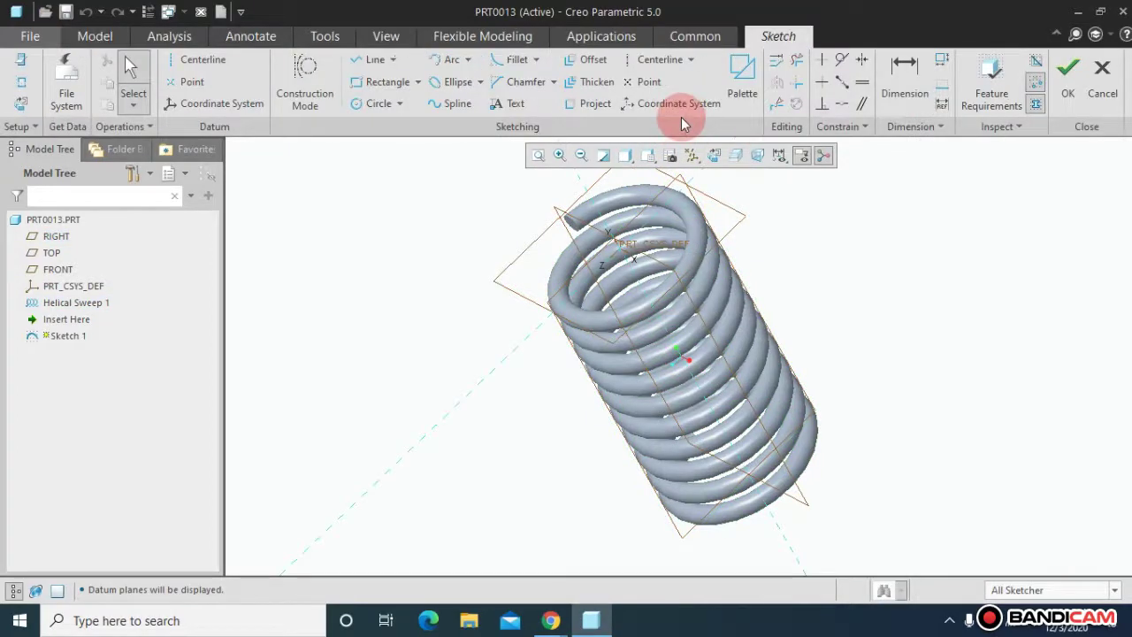
pyautogui.click(710, 156)
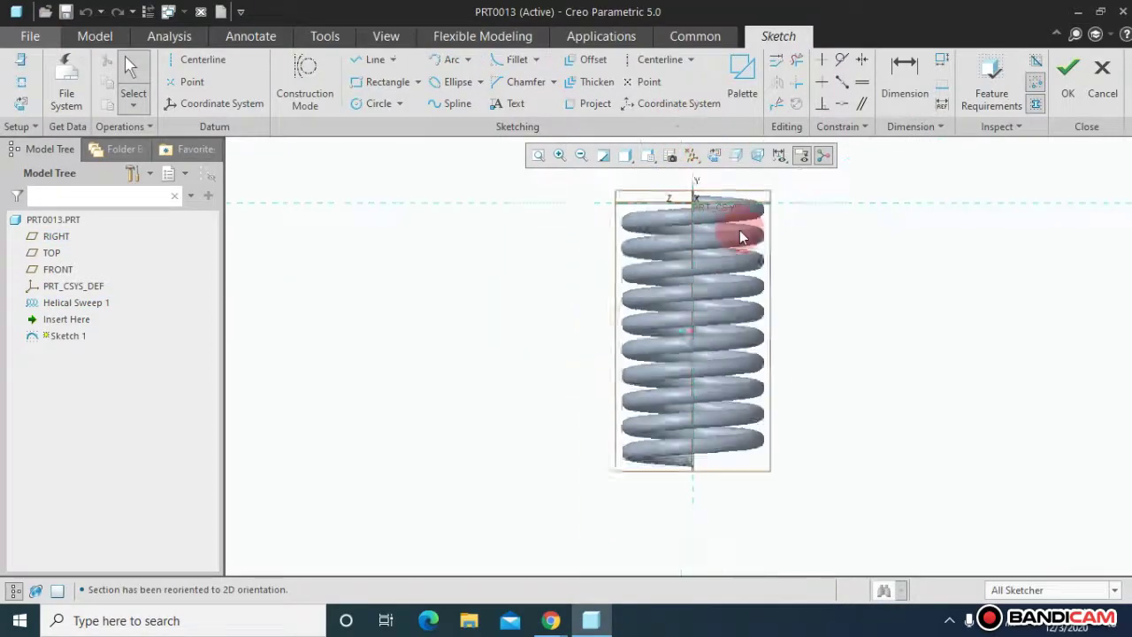
# - Sketch a circle above the spring, centred on the vertical reference and touching the horizontal reference, and set its diameter to 170
pyautogui.click(387, 111)
pyautogui.moveTo(673, 220); pyautogui.dragTo(674, 290)
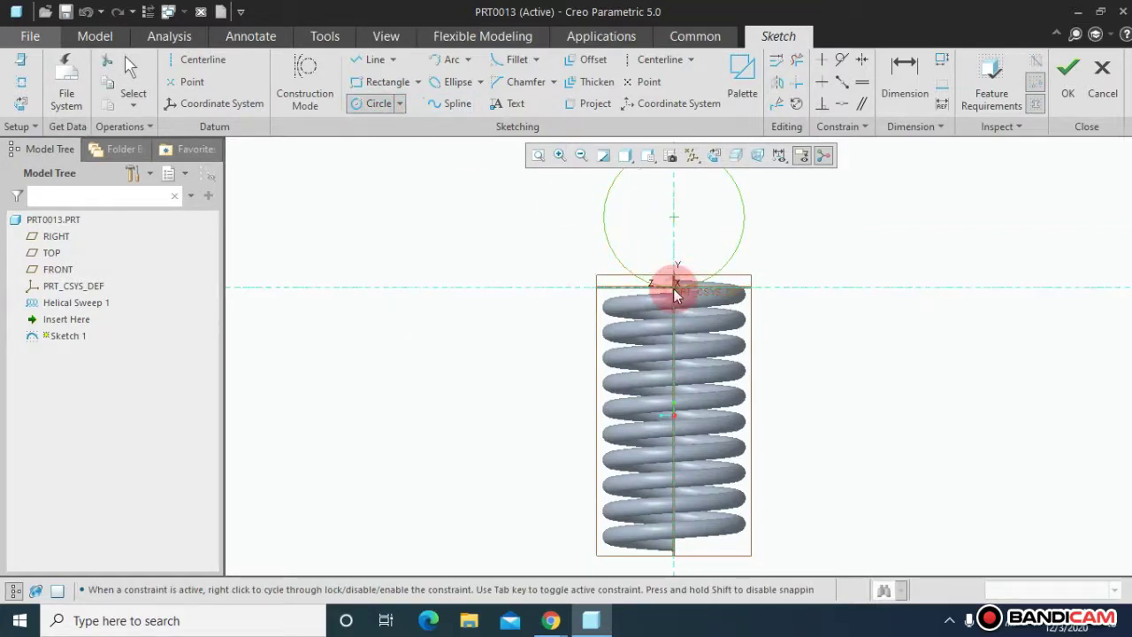
pyautogui.middleClick(675, 290)
pyautogui.scroll(-2, 670, 283)
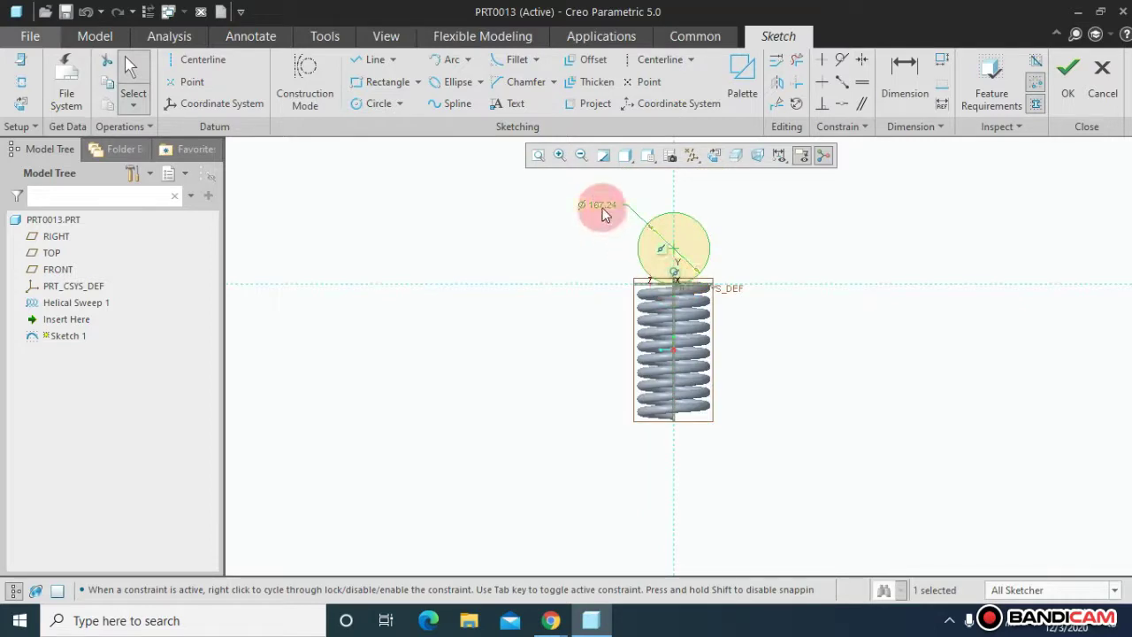
pyautogui.doubleClick(601, 209)
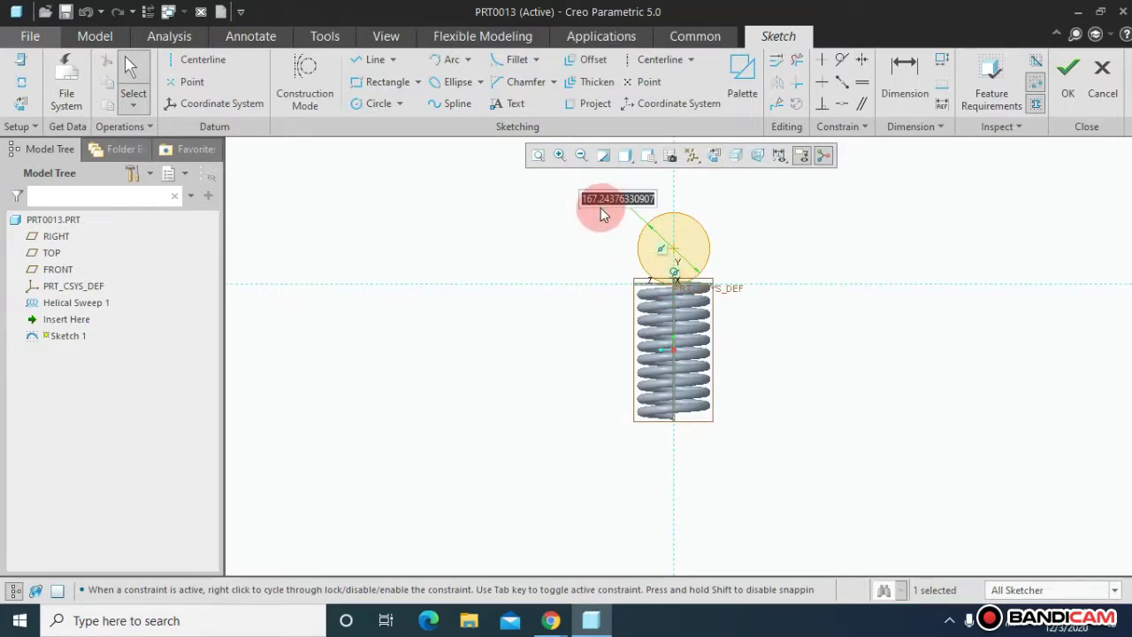
pyautogui.write('170')
pyautogui.click(599, 212)
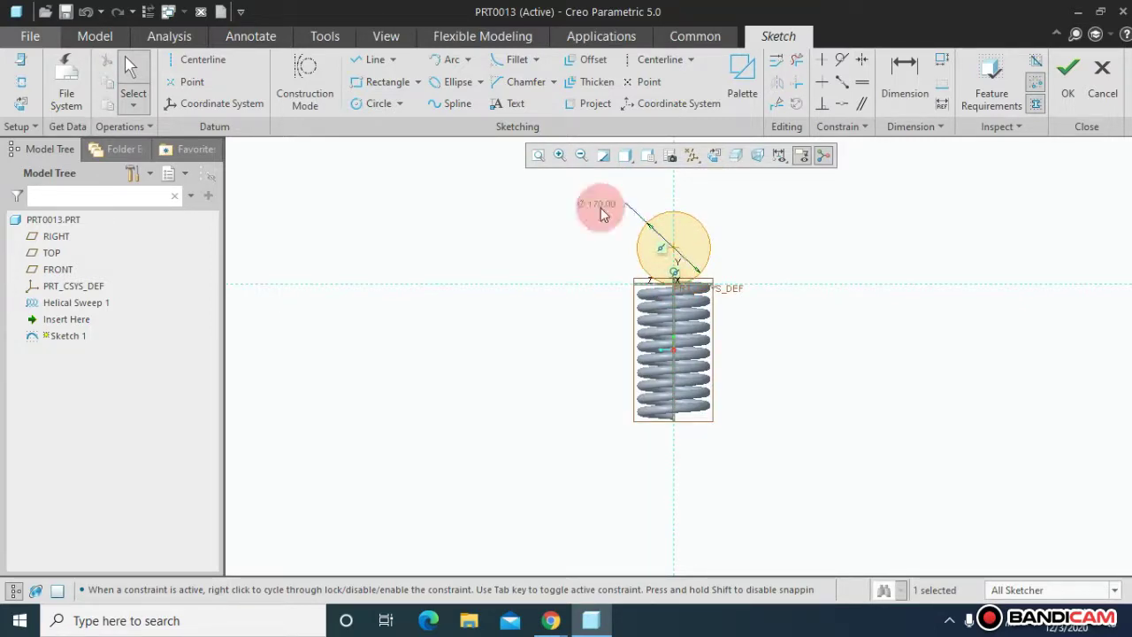
pyautogui.click(369, 60)
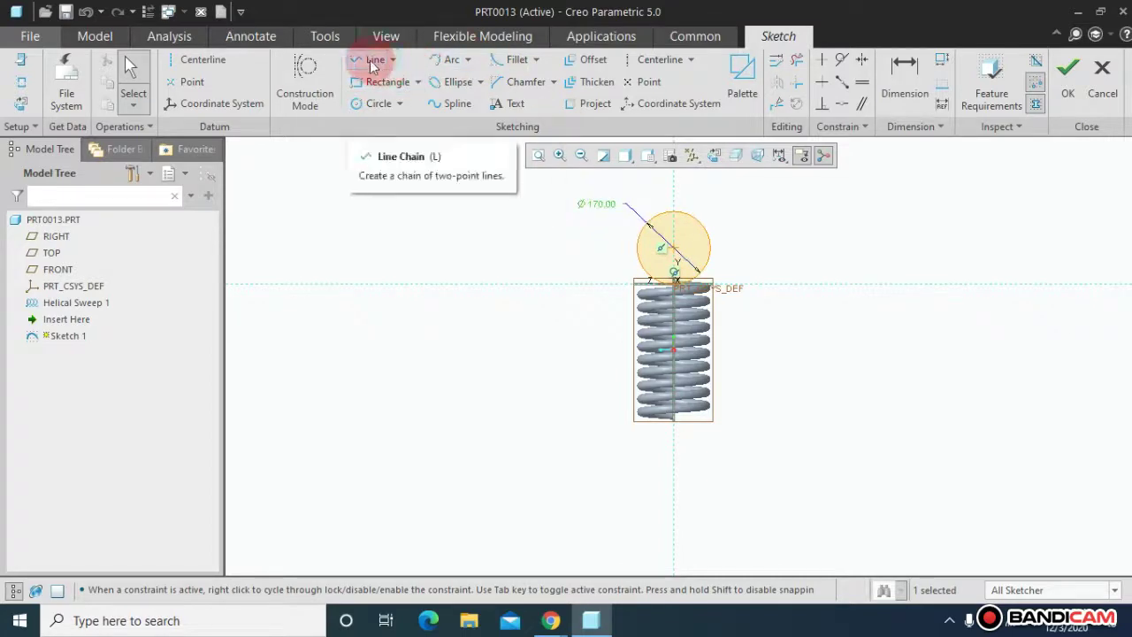
pyautogui.click(673, 250)
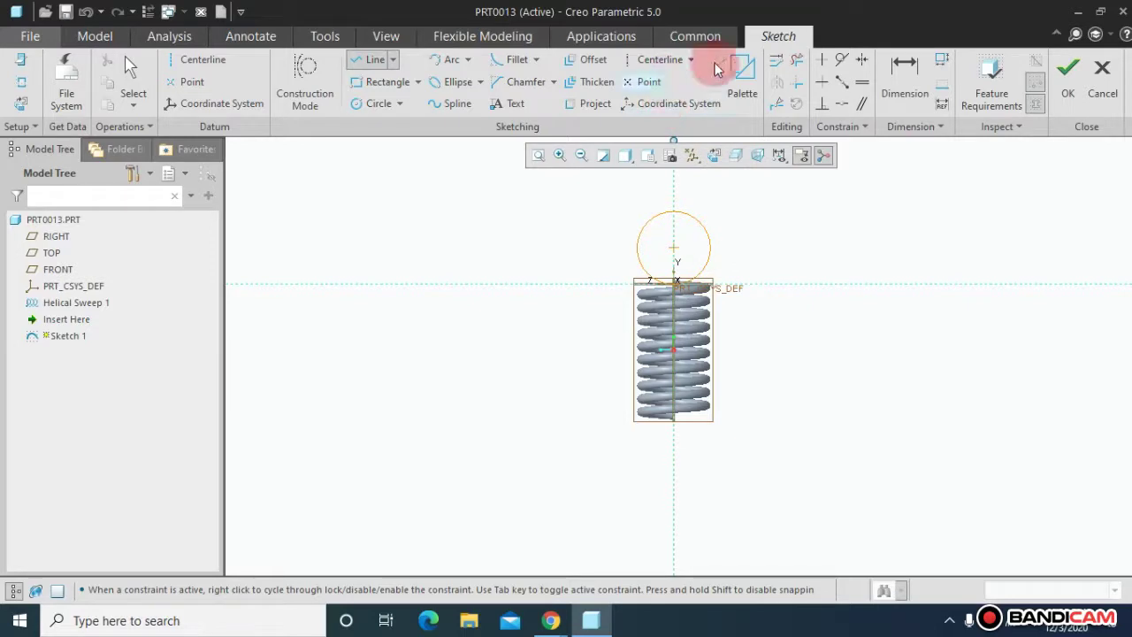
pyautogui.click(797, 60)
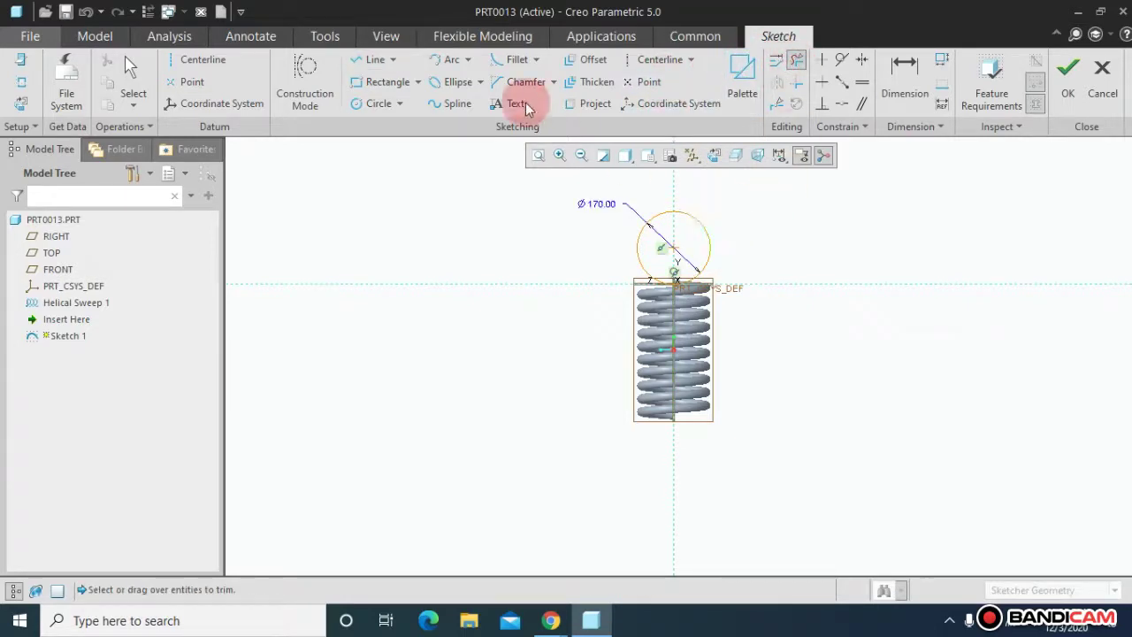
# - Sketch a horizontal line from the circle's centre to its edge, trim away the lower-right quarter to leave an open hook arc, and finish the sketch
pyautogui.click(373, 59)
pyautogui.click(692, 254)
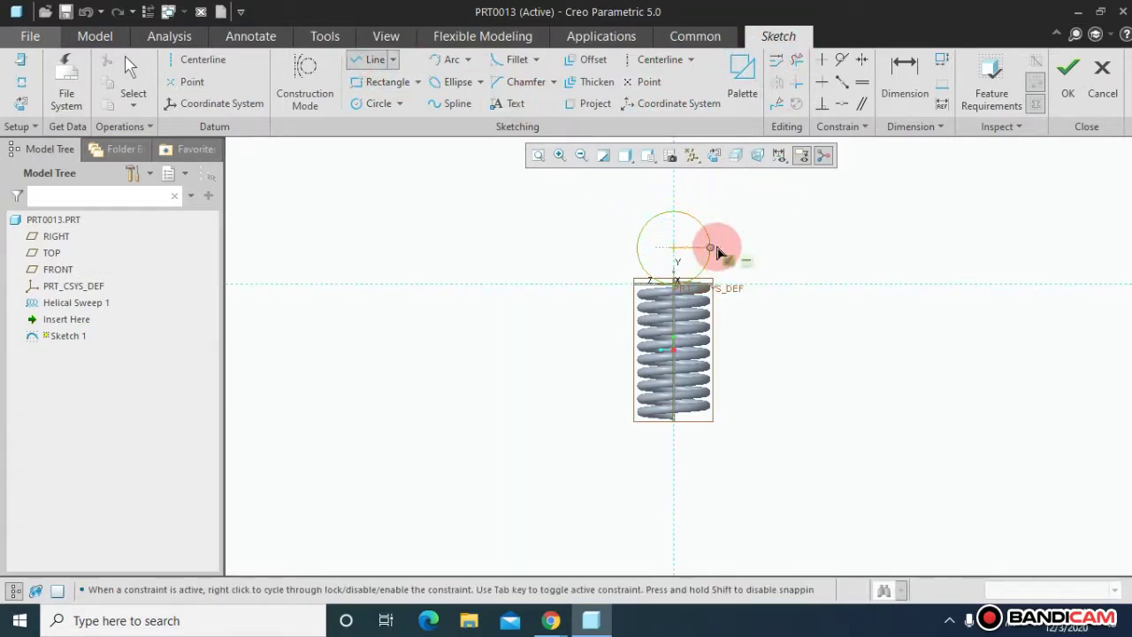
pyautogui.click(797, 60)
pyautogui.moveTo(771, 223)
pyautogui.mouseDown()
pyautogui.moveTo(690, 233)
pyautogui.moveTo(720, 269)
pyautogui.mouseUp()
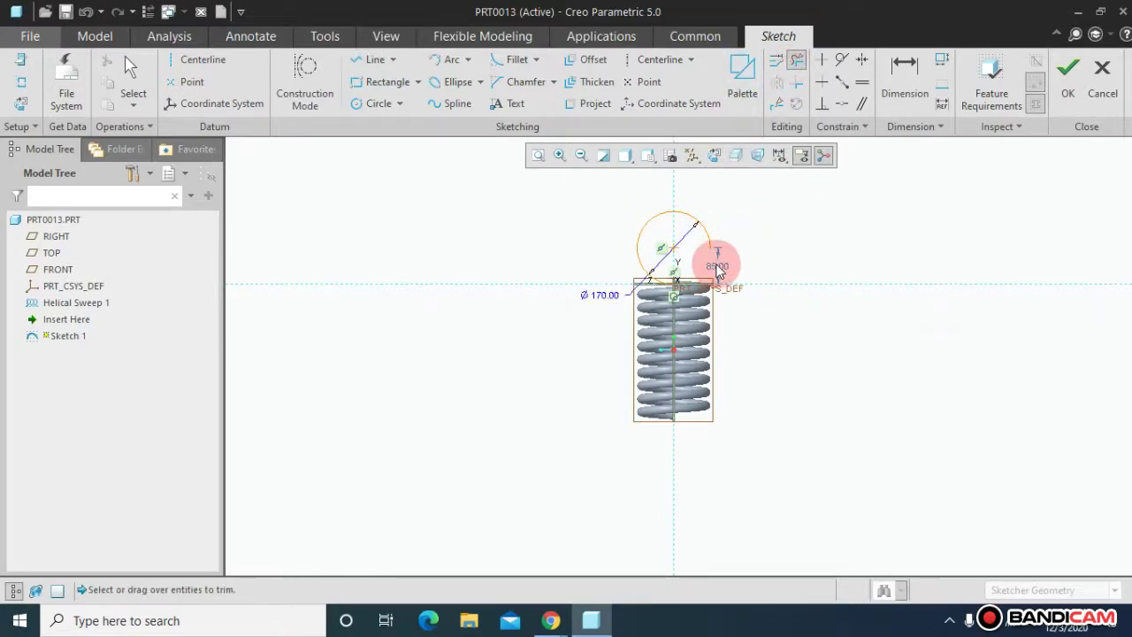
pyautogui.click(1066, 94)
# - Start a sketch on the FRONT plane and add the circular edge of the spring's upper end face as a sketch reference
pyautogui.moveTo(928, 306)
pyautogui.mouseDown(button='middle')
pyautogui.moveTo(776, 329)
pyautogui.moveTo(712, 354)
pyautogui.moveTo(701, 387)
pyautogui.mouseUp(button='middle')
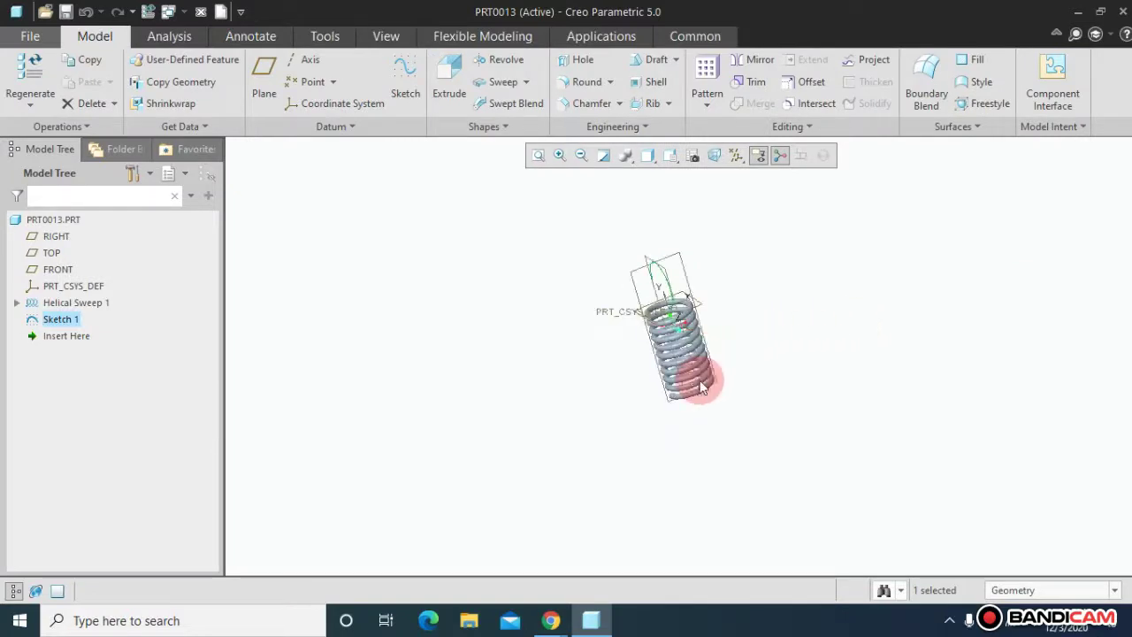
pyautogui.scroll(-4, 780, 265)
pyautogui.click(561, 296)
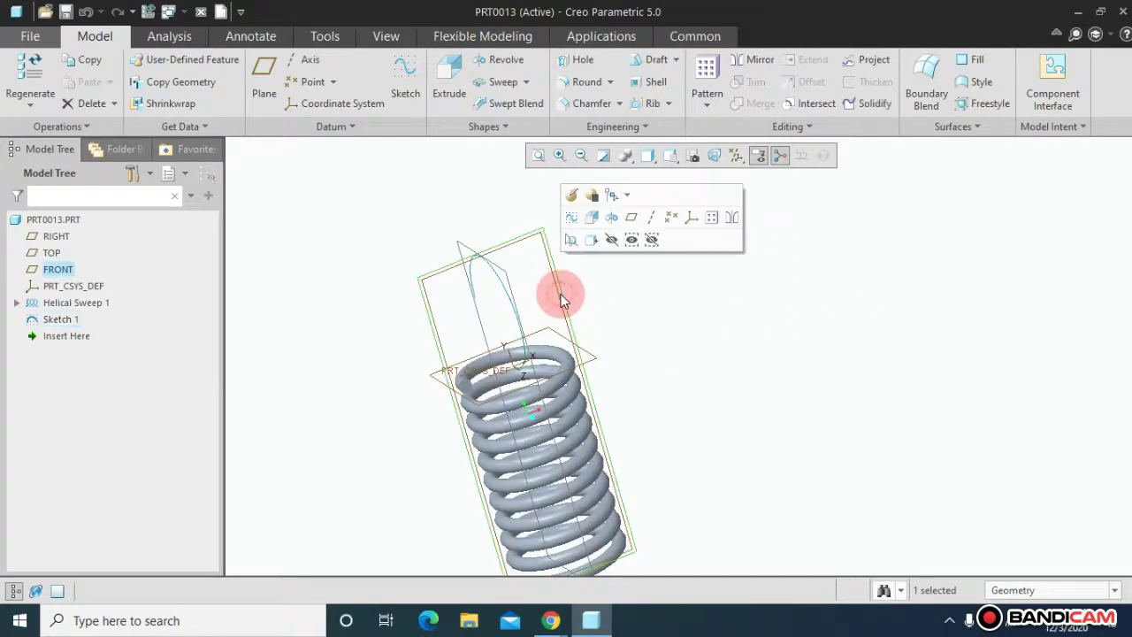
pyautogui.click(571, 221)
pyautogui.click(376, 291)
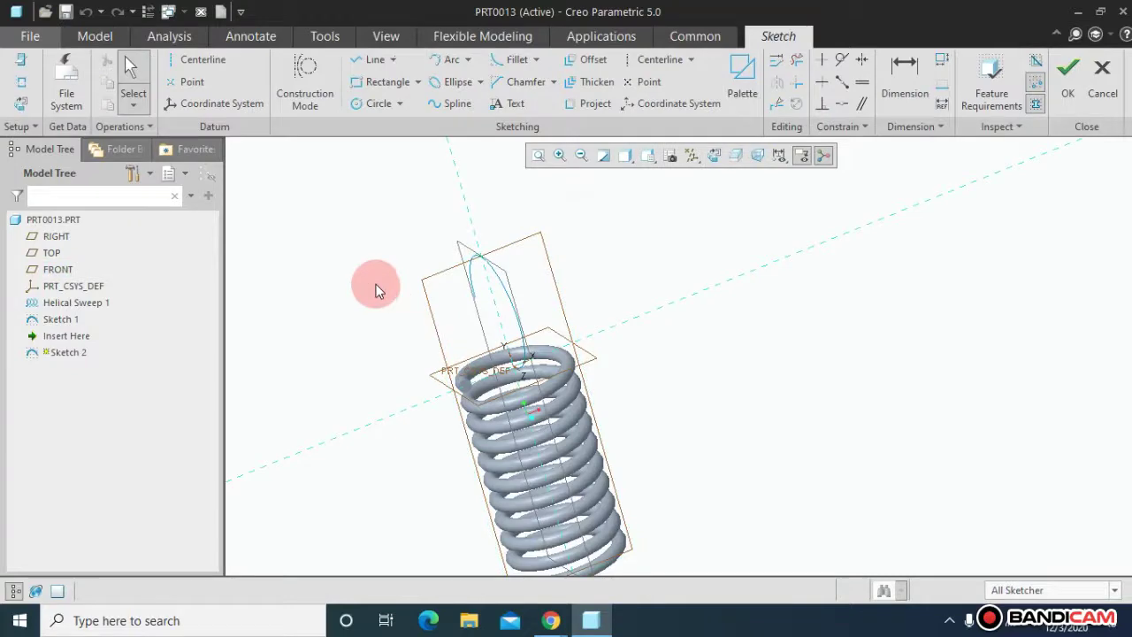
pyautogui.rightClick(354, 345)
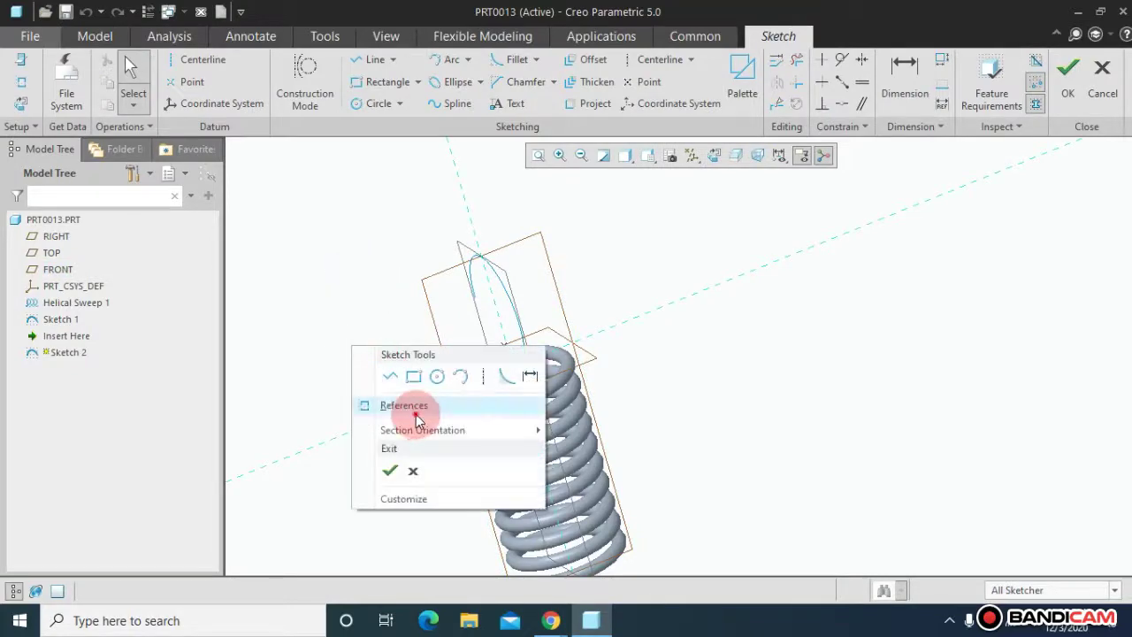
pyautogui.click(413, 405)
pyautogui.scroll(-5, 433, 416)
pyautogui.click(510, 334)
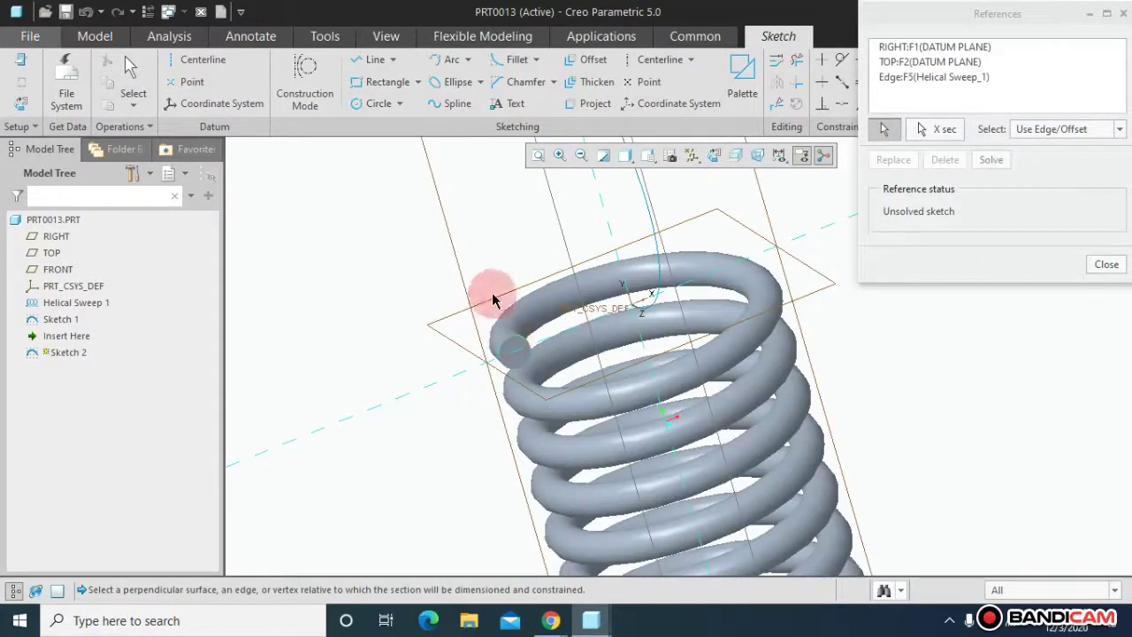
# - Sketch a line across the spring's upper end face along the horizontal reference, between opposite points of its circular edge
pyautogui.click(365, 64)
pyautogui.click(500, 366)
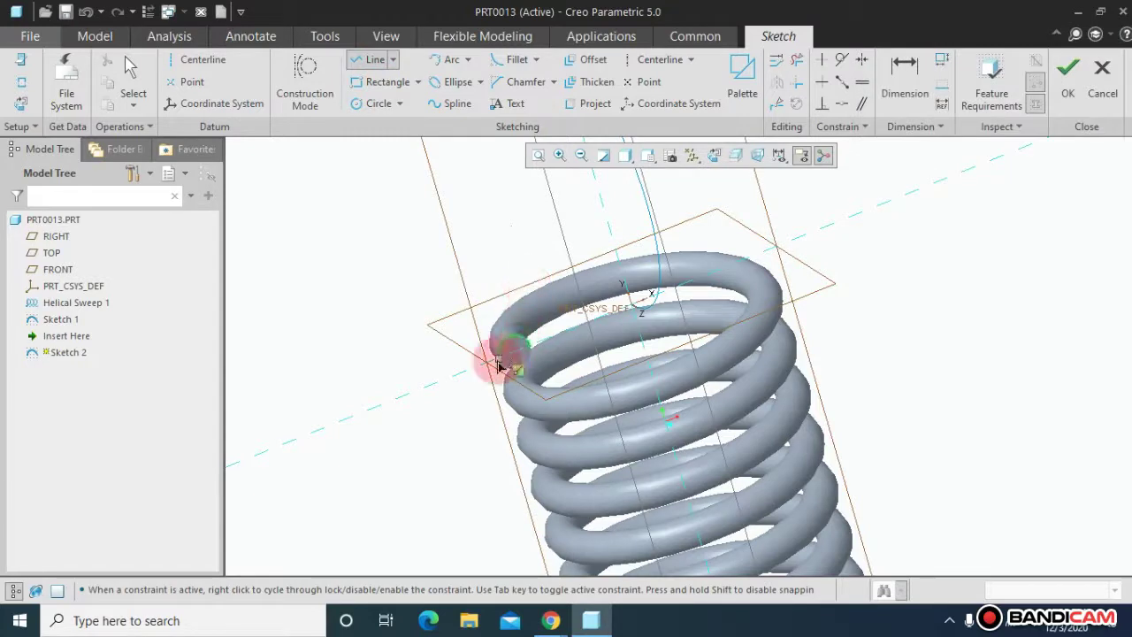
pyautogui.click(528, 355)
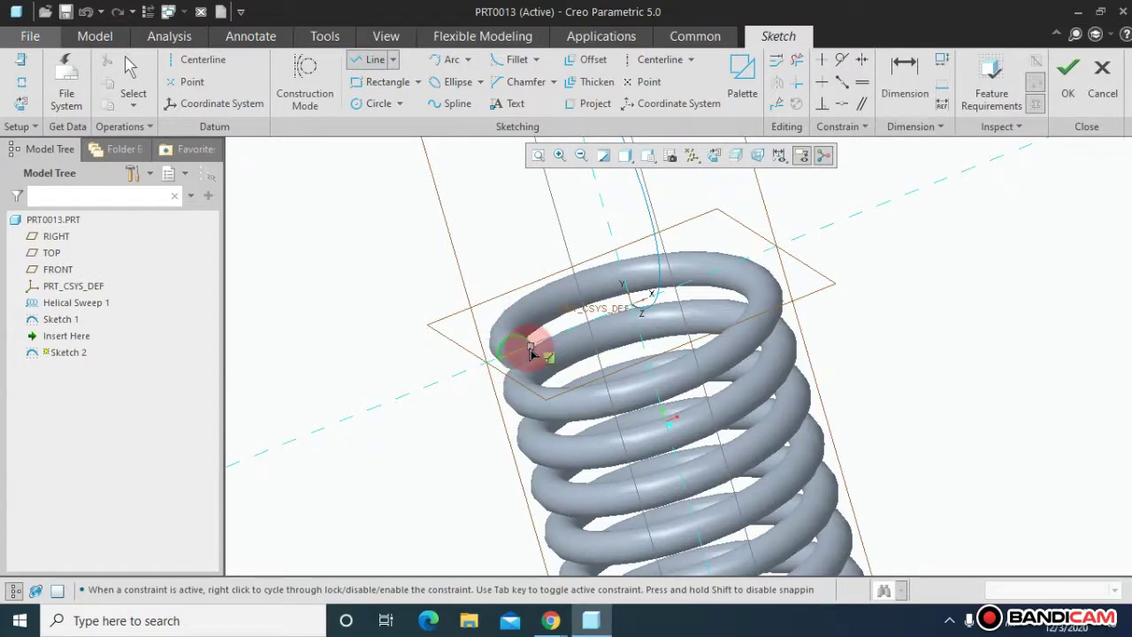
pyautogui.middleClick(531, 348)
pyautogui.rightClick(470, 195)
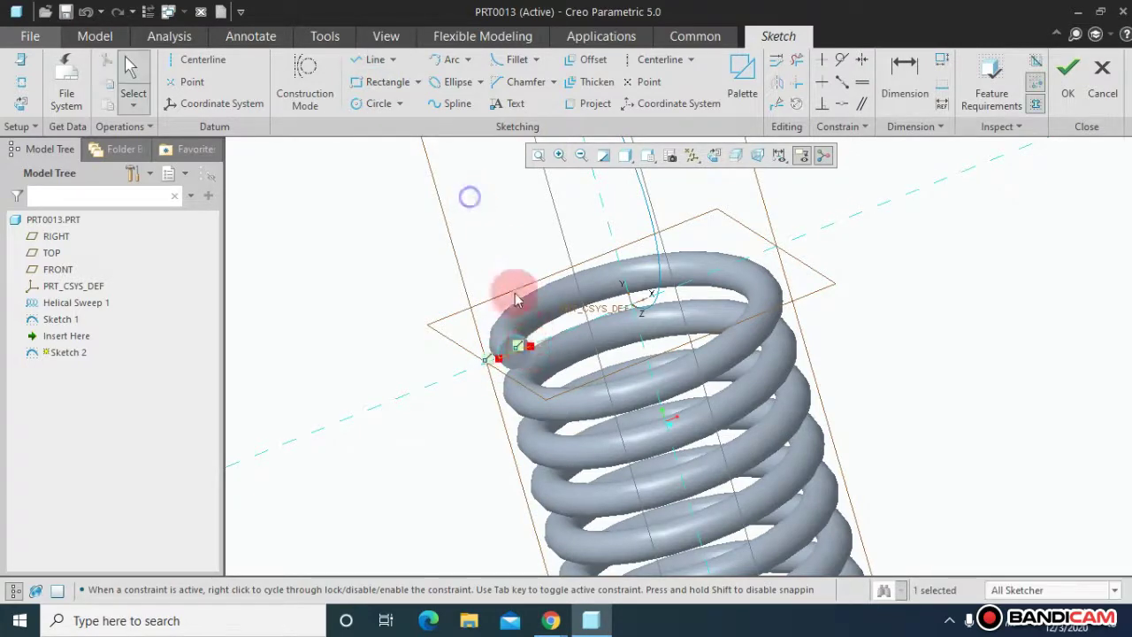
pyautogui.click(628, 428)
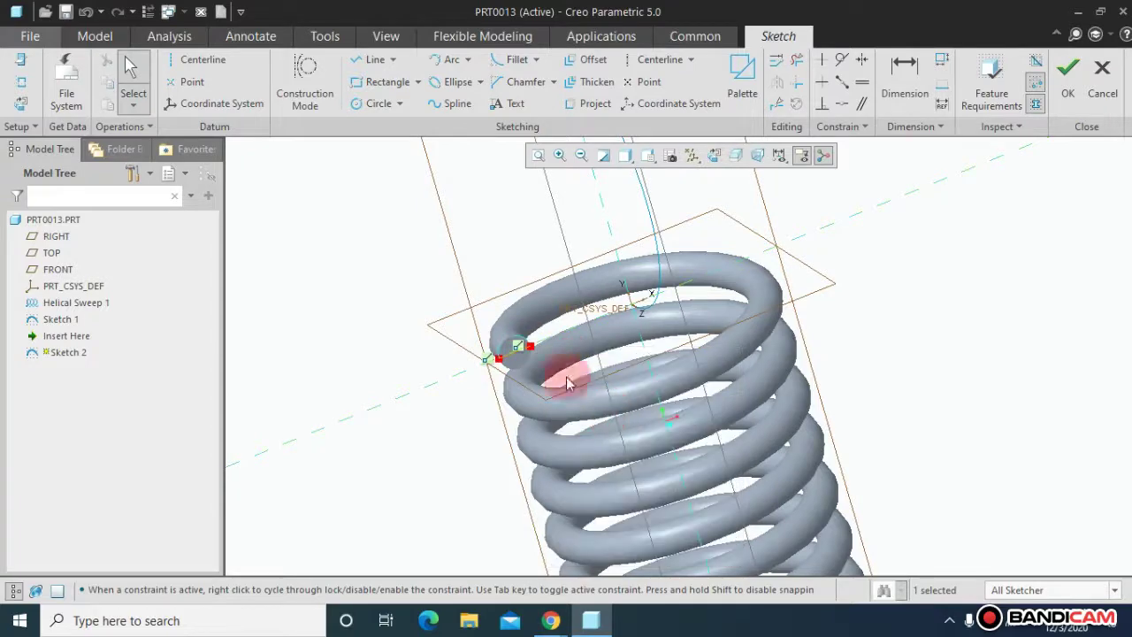
# - Add the hook arc curve from the first sketch as a reference for the current sketch
pyautogui.rightClick(575, 459)
pyautogui.click(619, 354)
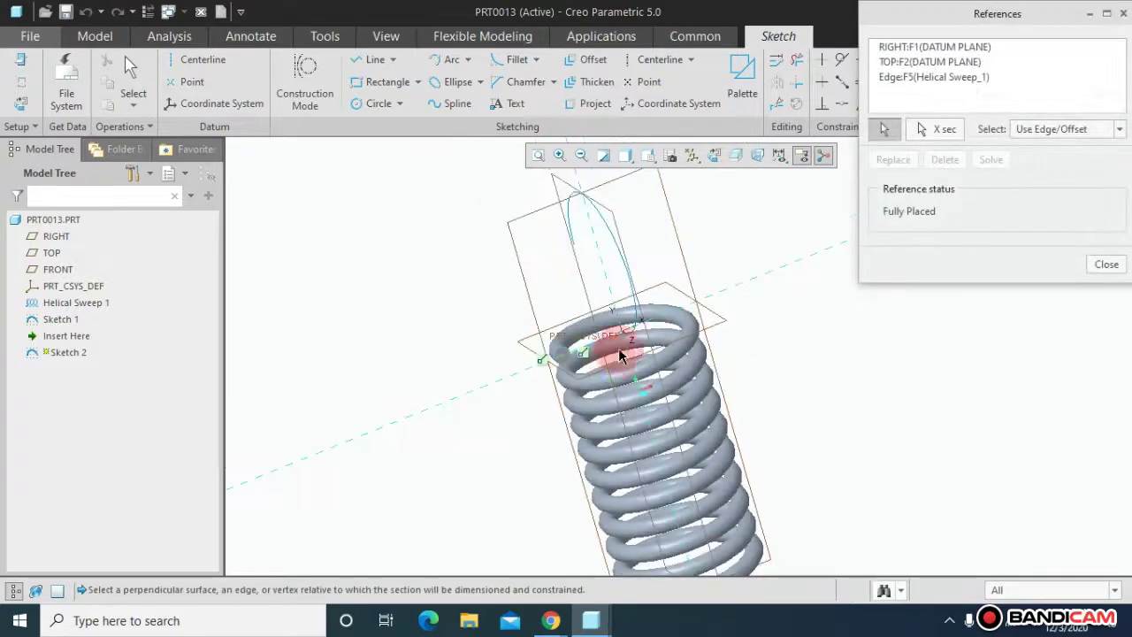
pyautogui.click(619, 252)
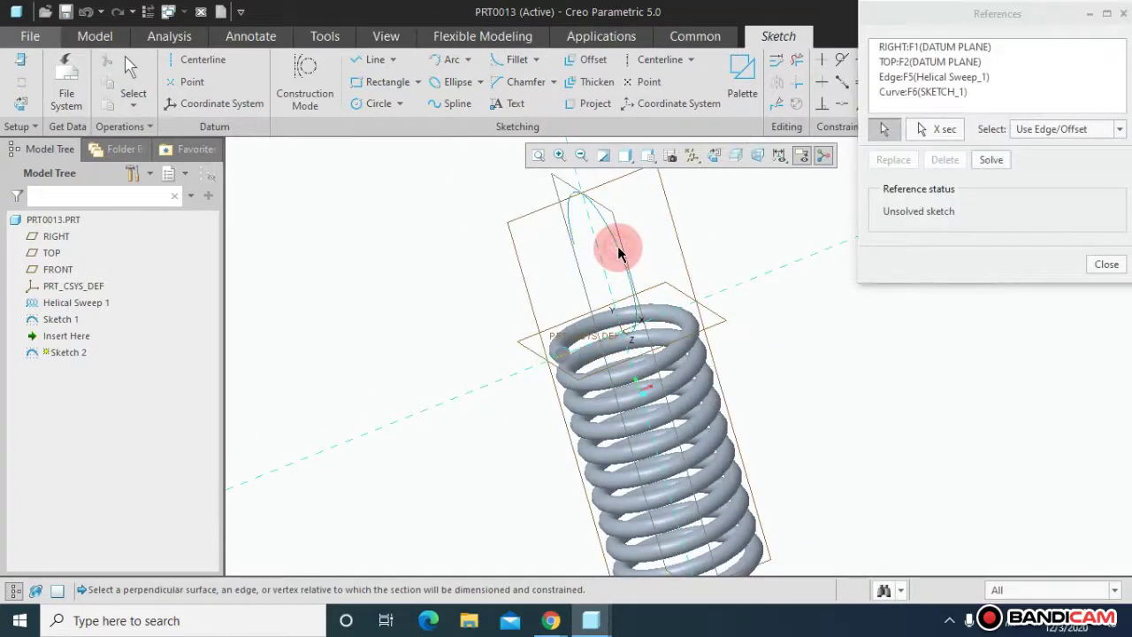
pyautogui.click(1106, 265)
# - Sketch a 3-point arc from the middle of the spring's upper end face up to the hook curve's reference, and finish the sketch
pyautogui.click(453, 61)
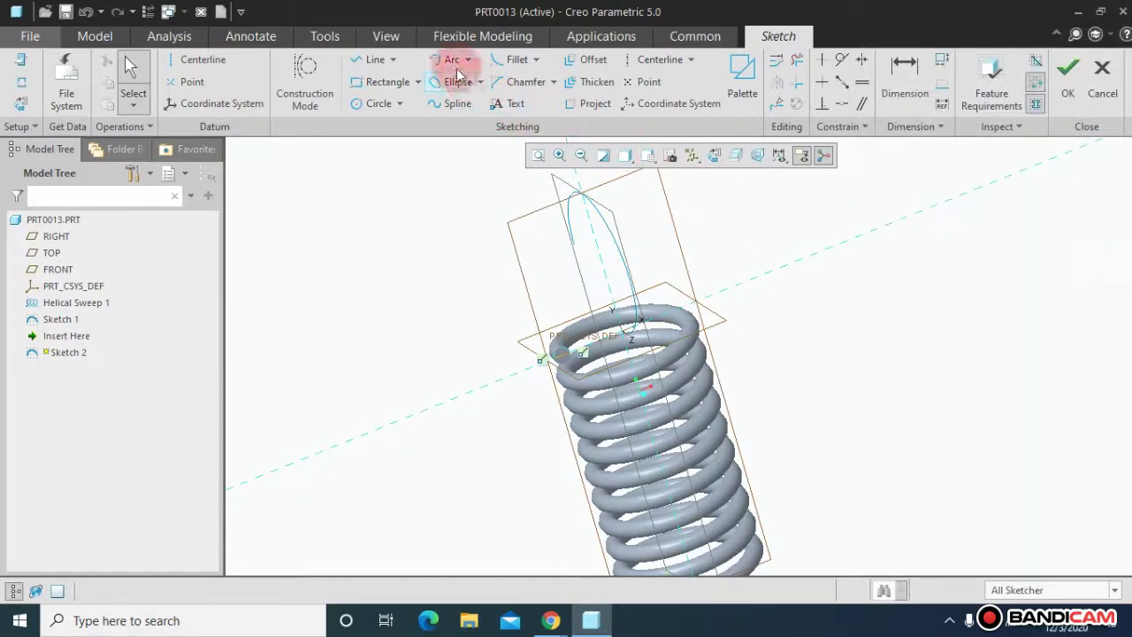
pyautogui.click(600, 339)
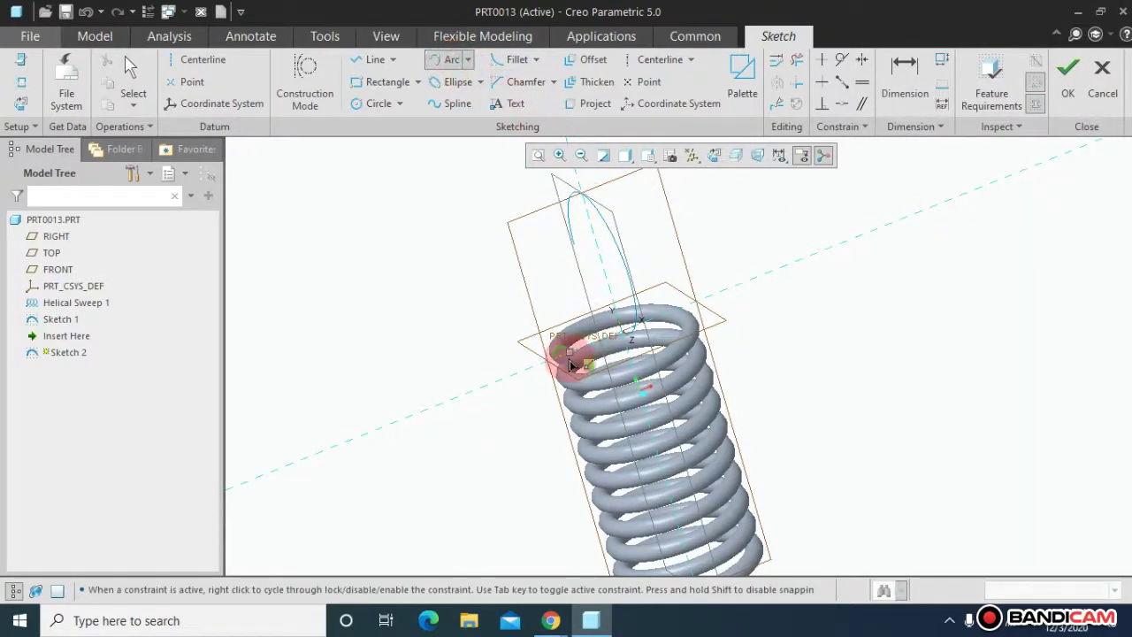
pyautogui.scroll(-4, 562, 360)
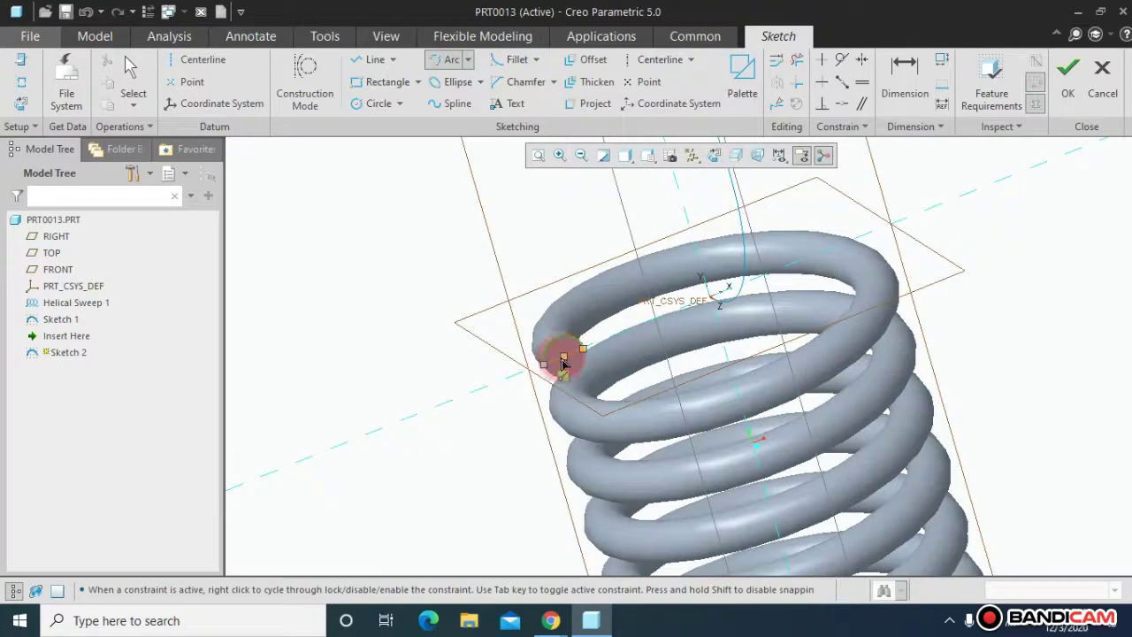
pyautogui.click(562, 362)
pyautogui.scroll(4, 561, 361)
pyautogui.click(579, 229)
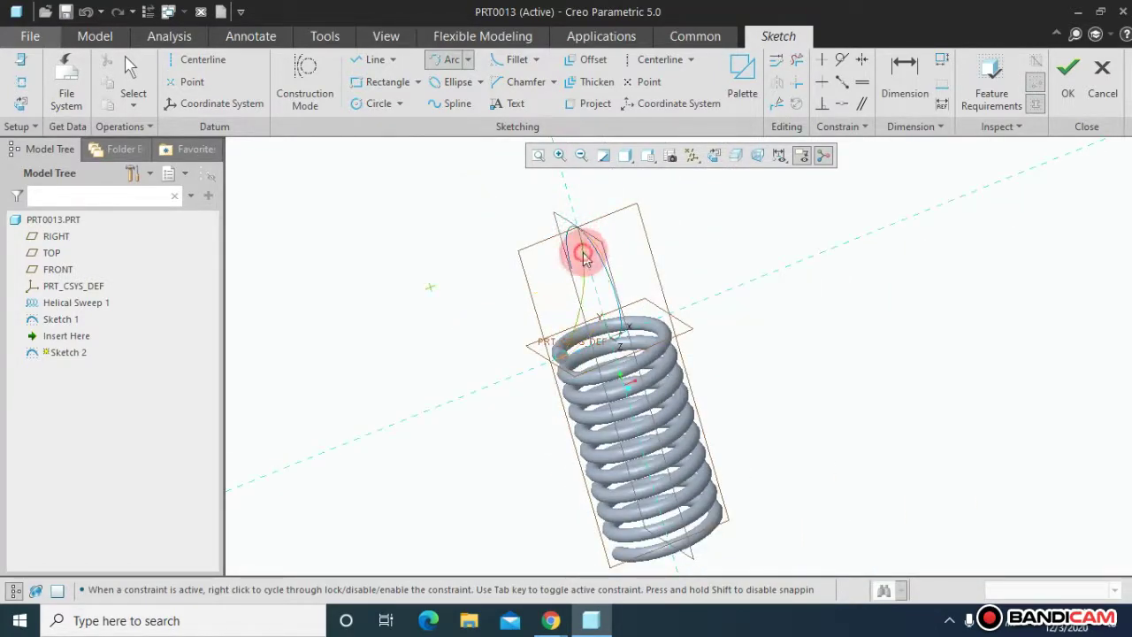
pyautogui.click(583, 253)
pyautogui.click(1072, 89)
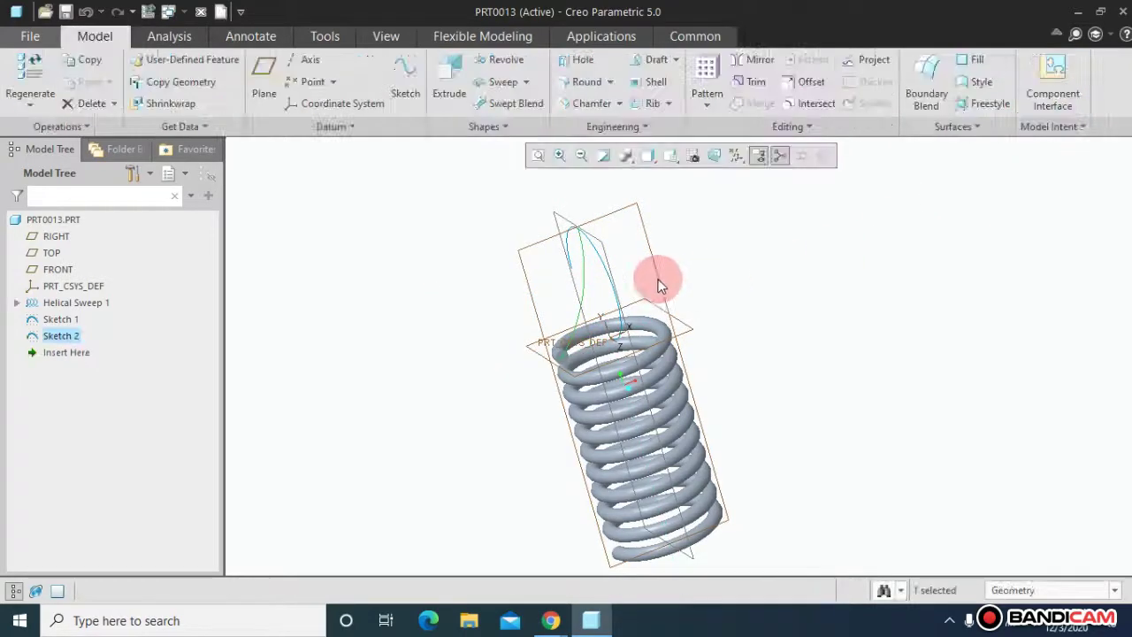
# - Hide all datum entities and intersect Sketch 1 with Sketch 2 to form a single 3D hook curve
pyautogui.click(737, 156)
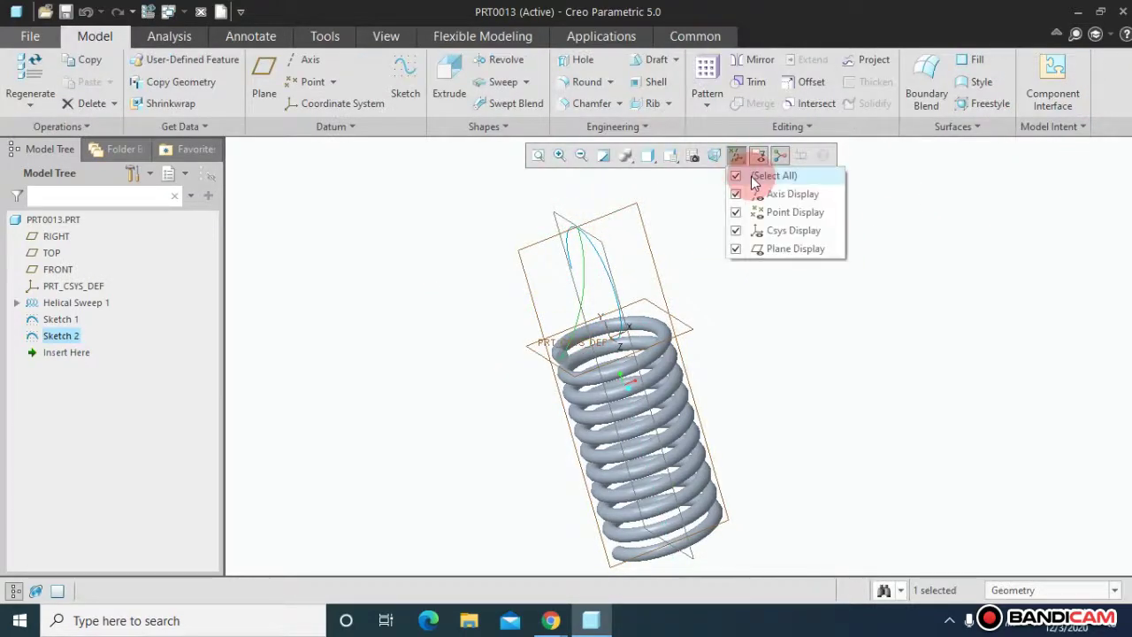
pyautogui.click(750, 176)
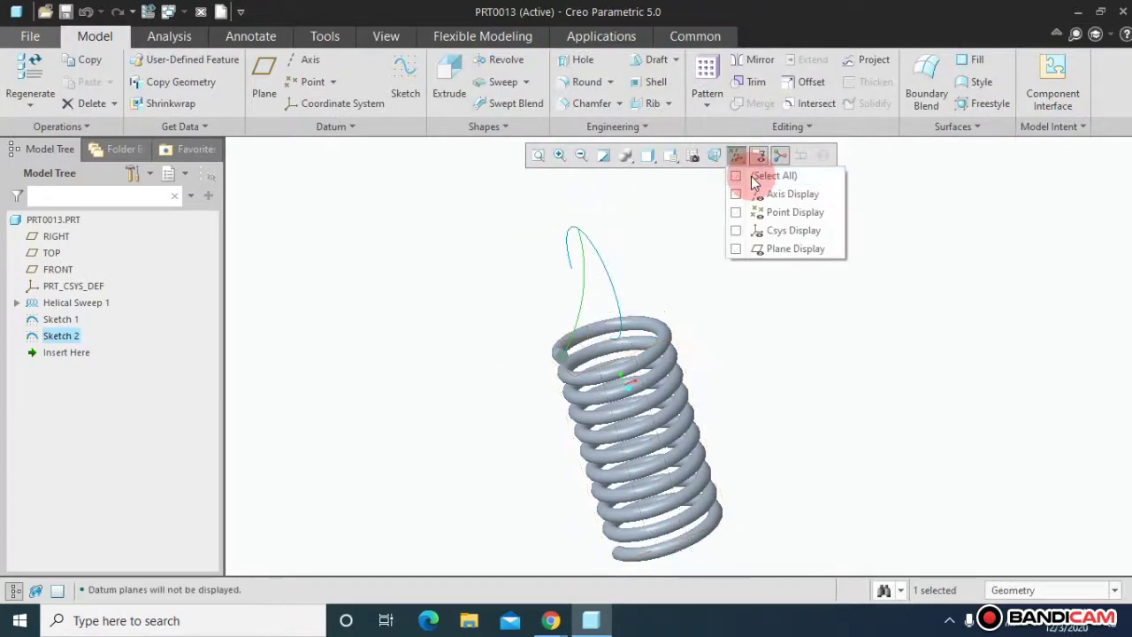
pyautogui.click(535, 163)
pyautogui.click(536, 157)
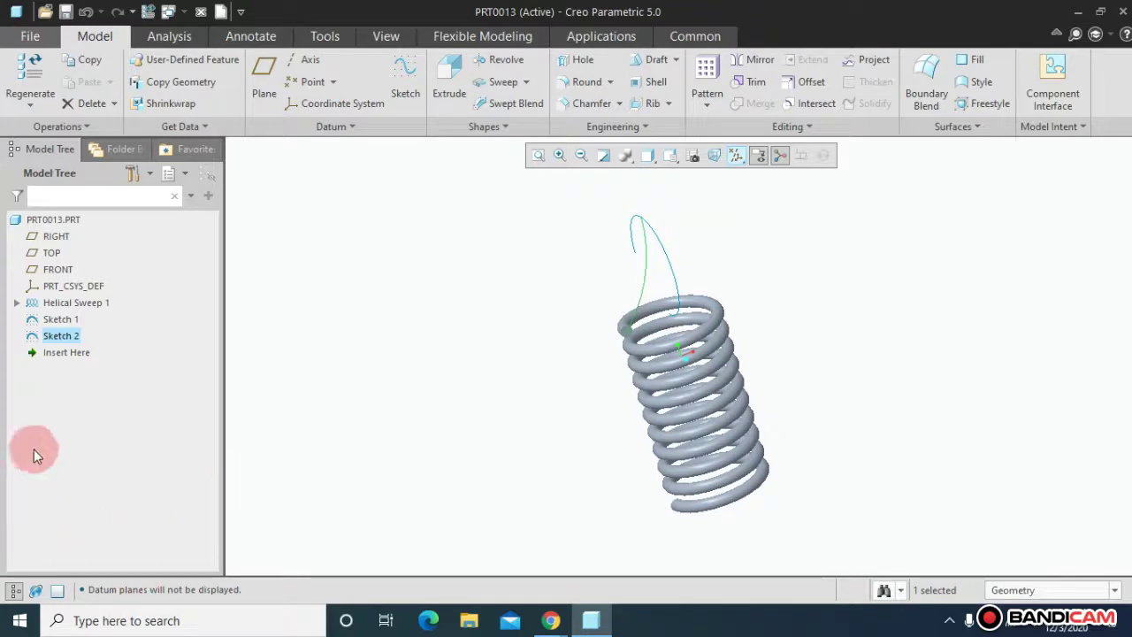
pyautogui.keyDown('ctrl'); pyautogui.click(60, 319); pyautogui.keyUp('ctrl')
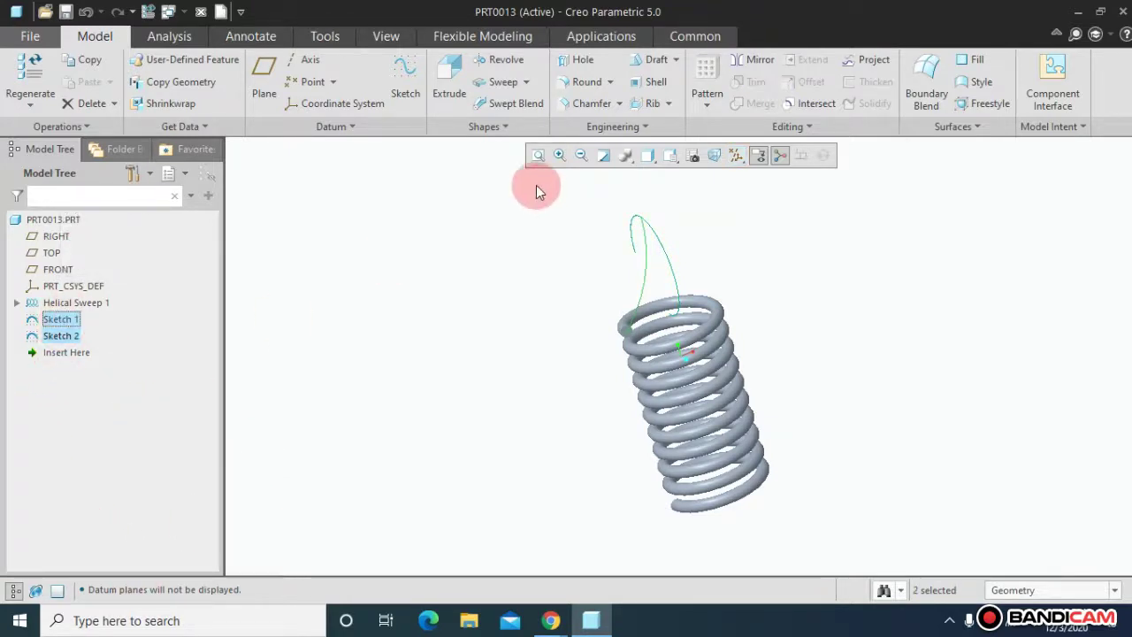
pyautogui.click(807, 103)
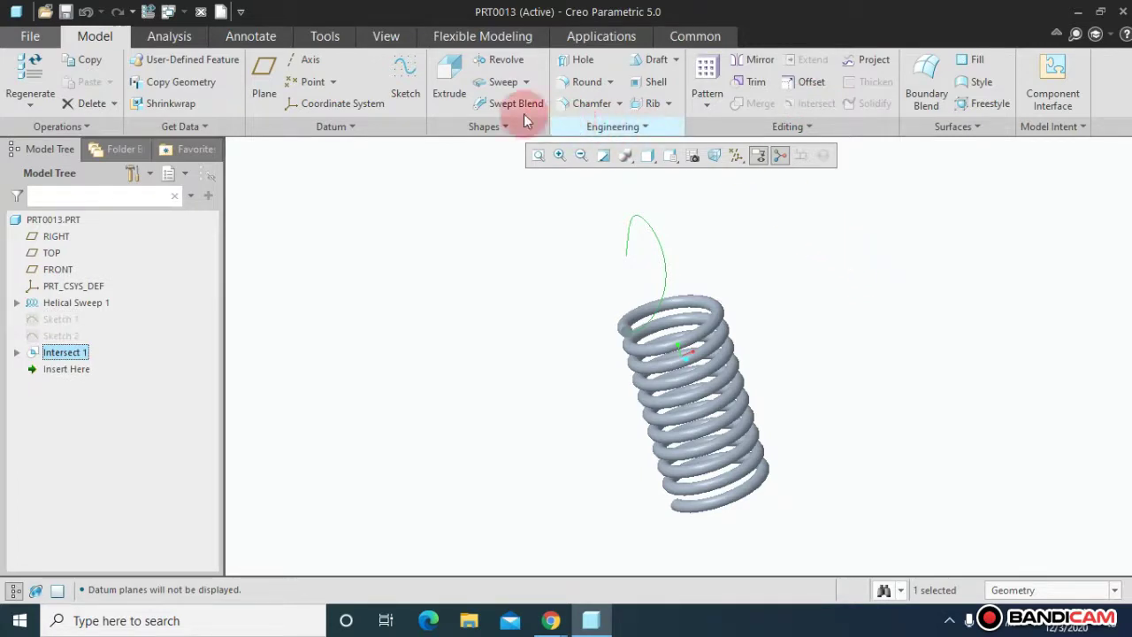
# - Start a sweep along the intersected hook curve and sketch a circular section about 31 in diameter at the trajectory's start point
pyautogui.click(503, 82)
pyautogui.click(90, 82)
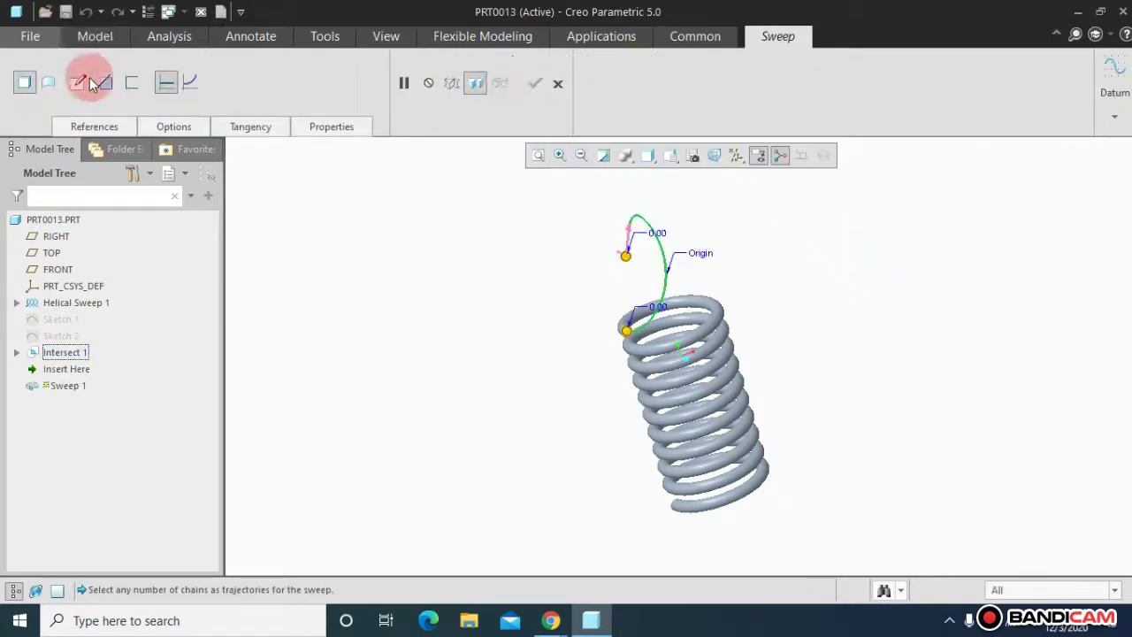
pyautogui.click(718, 155)
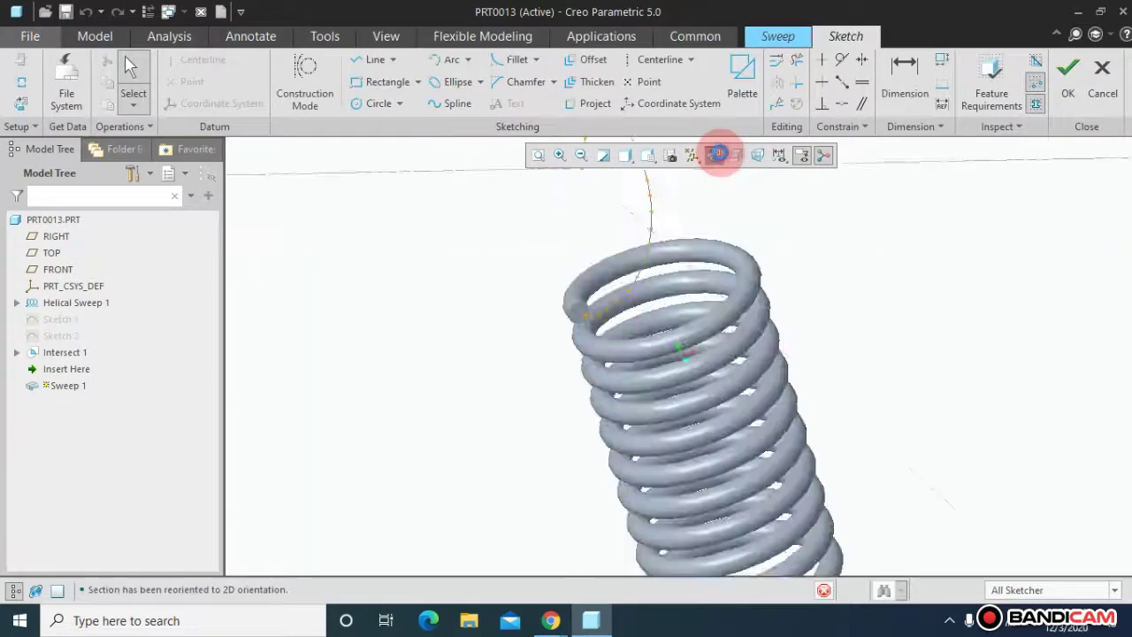
pyautogui.click(549, 160)
pyautogui.click(373, 104)
pyautogui.click(595, 256)
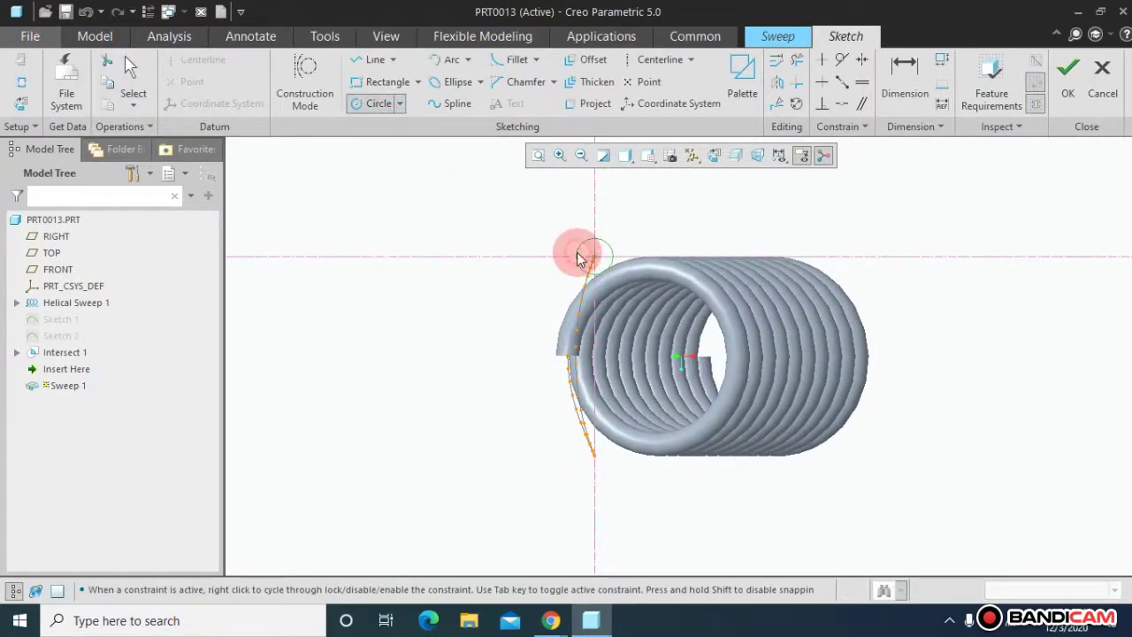
pyautogui.middleClick(577, 257)
# - Set the section circle's diameter to 20, finish the section, and complete the hook sweep
pyautogui.doubleClick(549, 239)
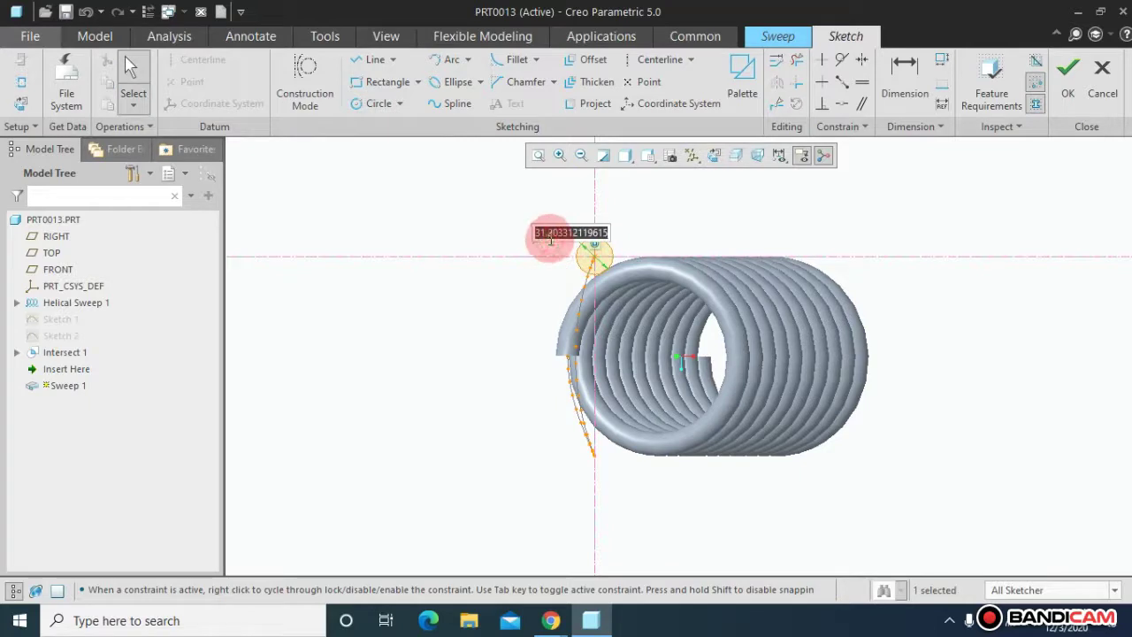
pyautogui.write('20')
pyautogui.press('Return')
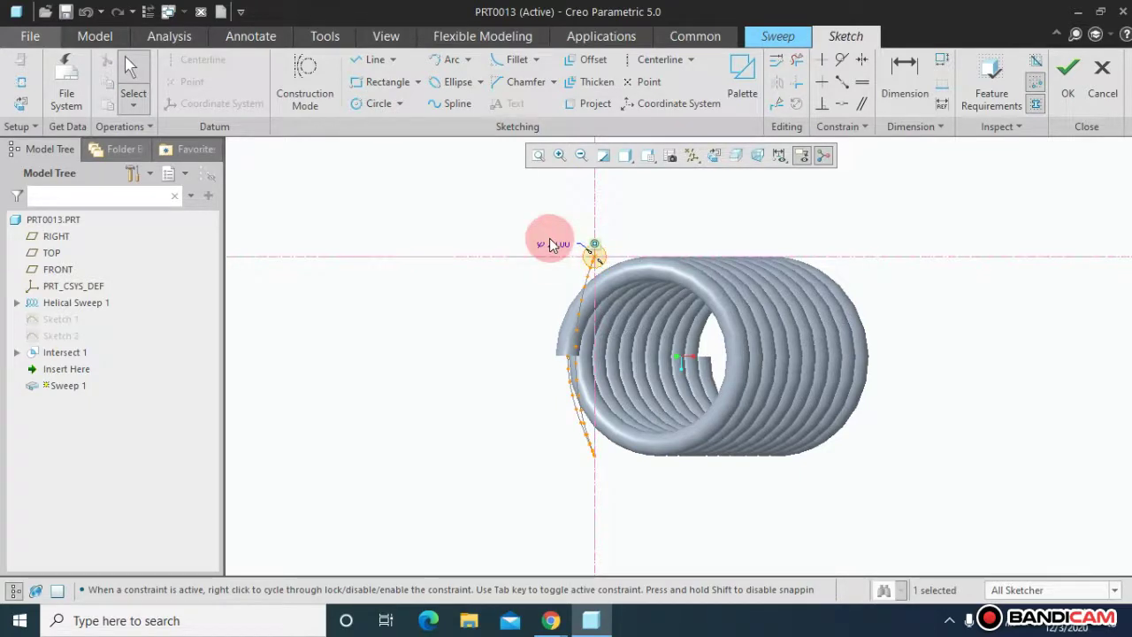
pyautogui.click(1067, 71)
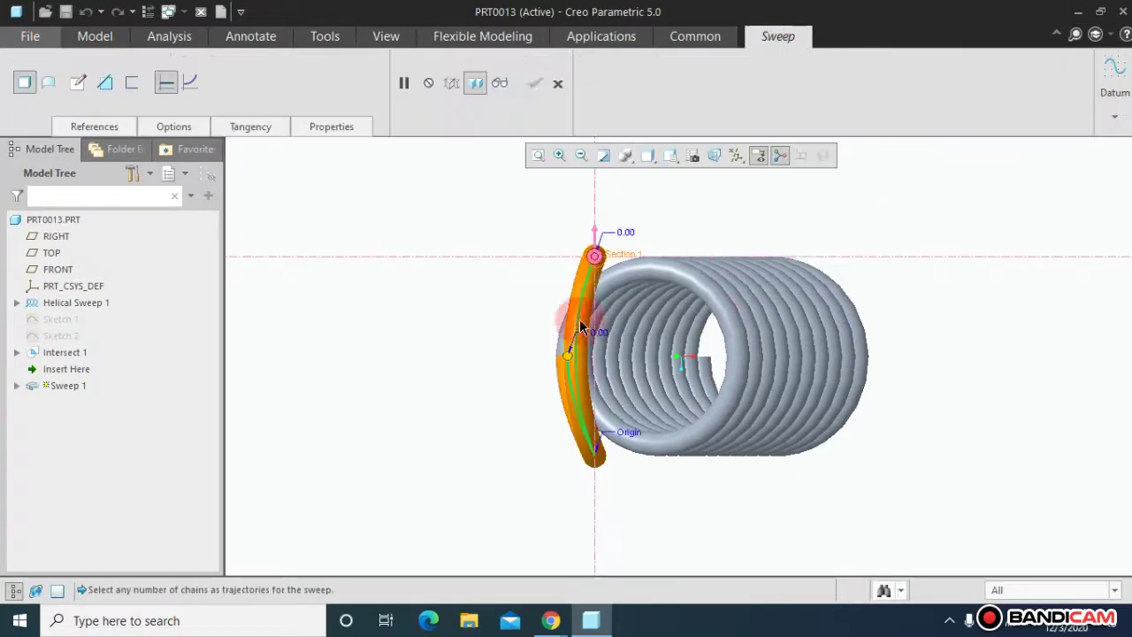
pyautogui.moveTo(466, 314); pyautogui.dragTo(527, 315, button='middle')
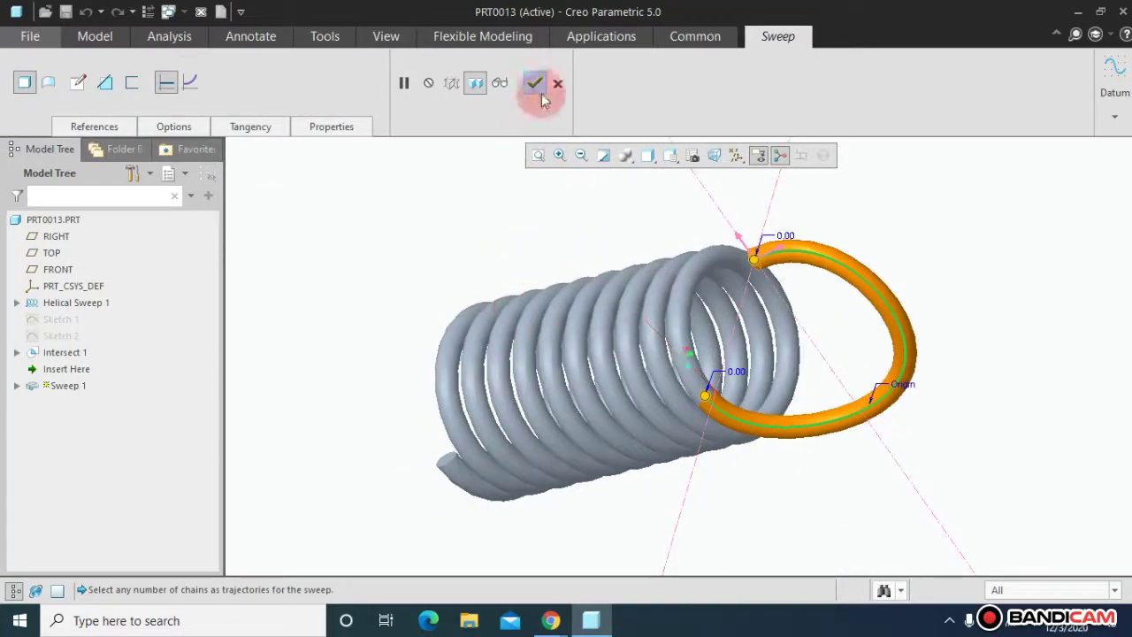
pyautogui.click(540, 89)
pyautogui.click(538, 155)
pyautogui.moveTo(473, 321); pyautogui.dragTo(510, 303, button='middle')
# - Show all datum entities again and start a sketch on the RIGHT plane, viewed square to the plane
pyautogui.click(715, 158)
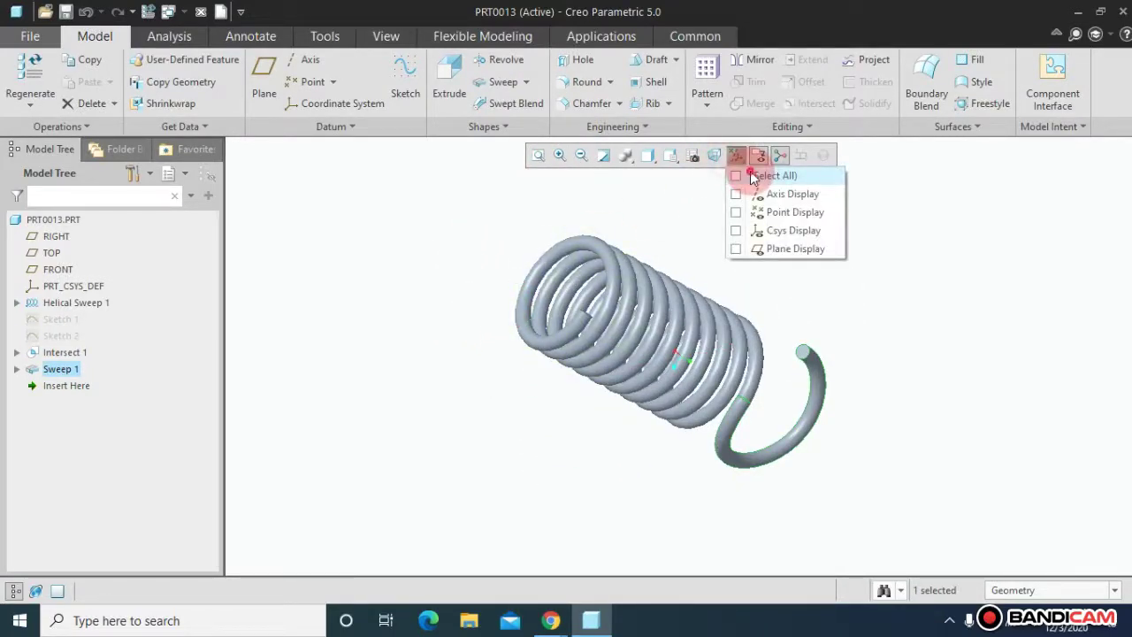
pyautogui.click(736, 176)
pyautogui.click(931, 205)
pyautogui.moveTo(927, 215); pyautogui.dragTo(897, 203, button='middle')
pyautogui.click(644, 237)
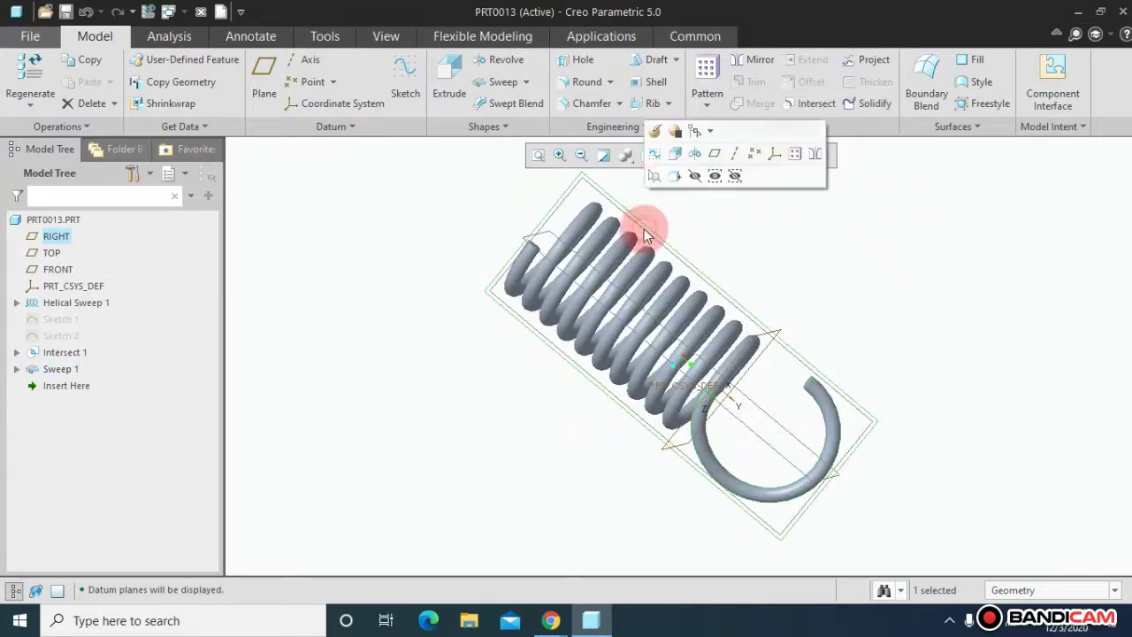
pyautogui.click(653, 157)
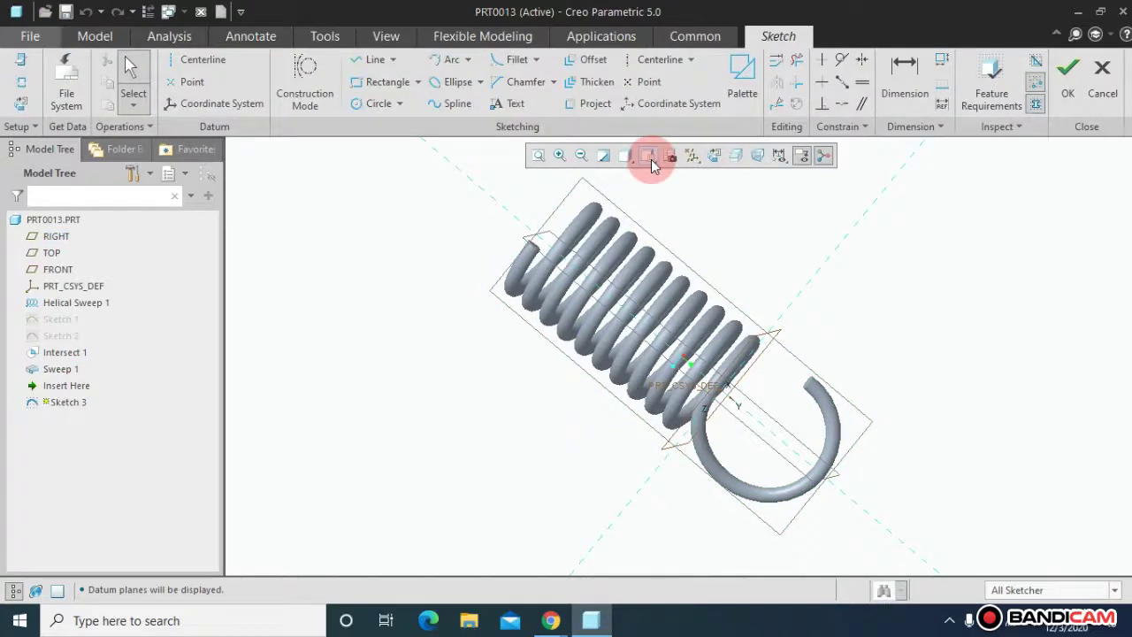
pyautogui.click(716, 159)
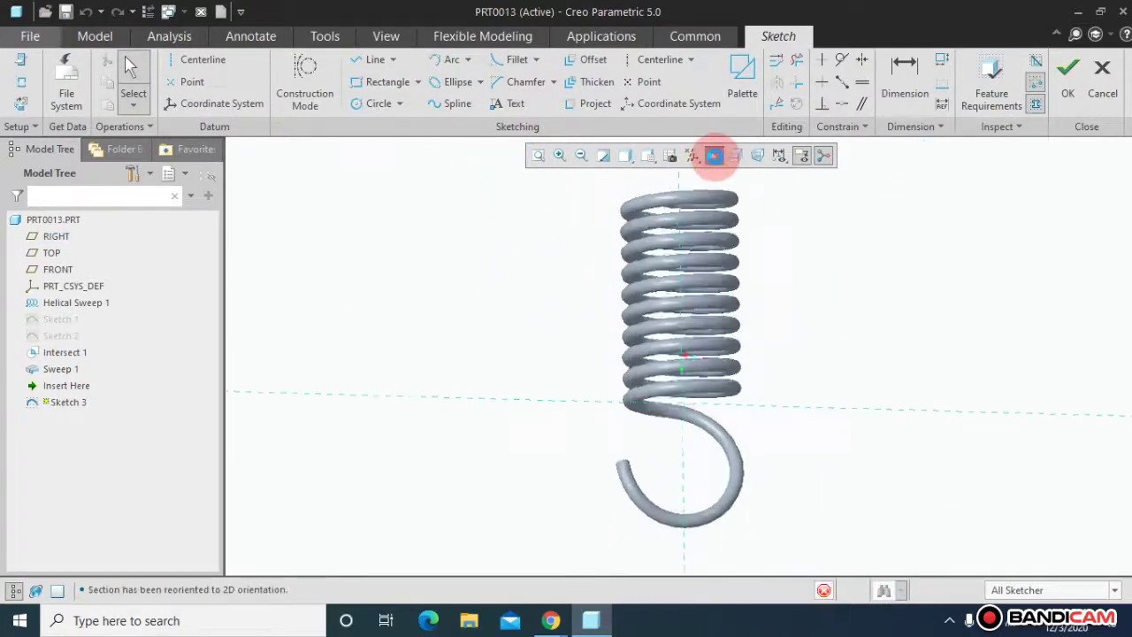
# - Sketch a circle beyond the spring's unhooked end, centred on the vertical reference, and set its diameter to 170
pyautogui.scroll(-5, 712, 221)
pyautogui.scroll(5, 726, 228)
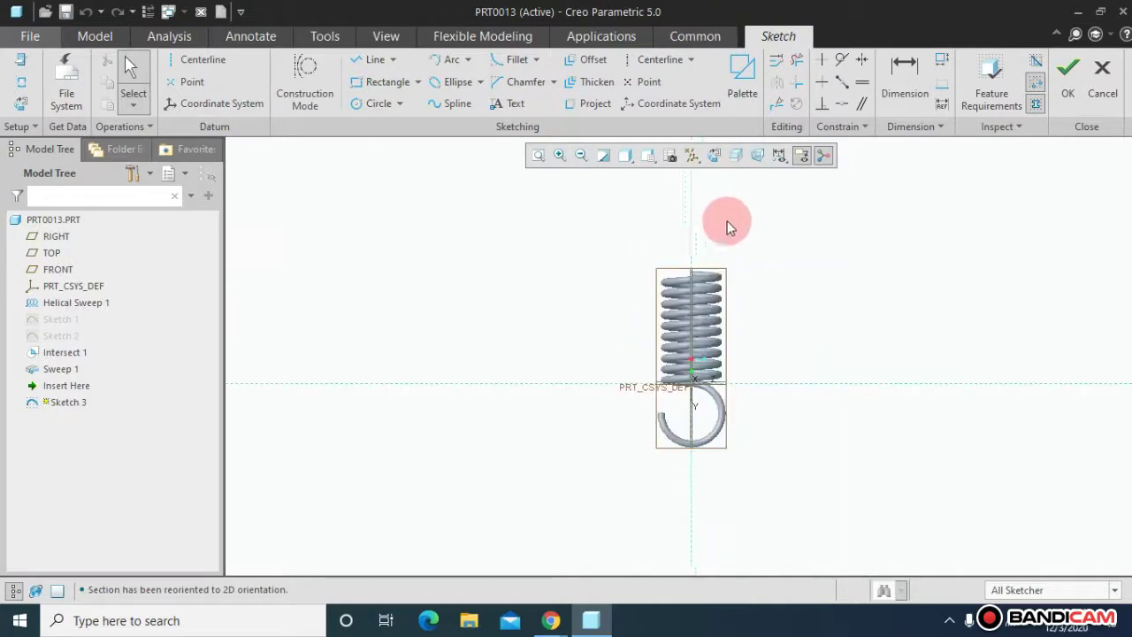
pyautogui.click(373, 104)
pyautogui.moveTo(653, 189); pyautogui.dragTo(656, 271)
pyautogui.middleClick(655, 271)
pyautogui.scroll(-3, 656, 270)
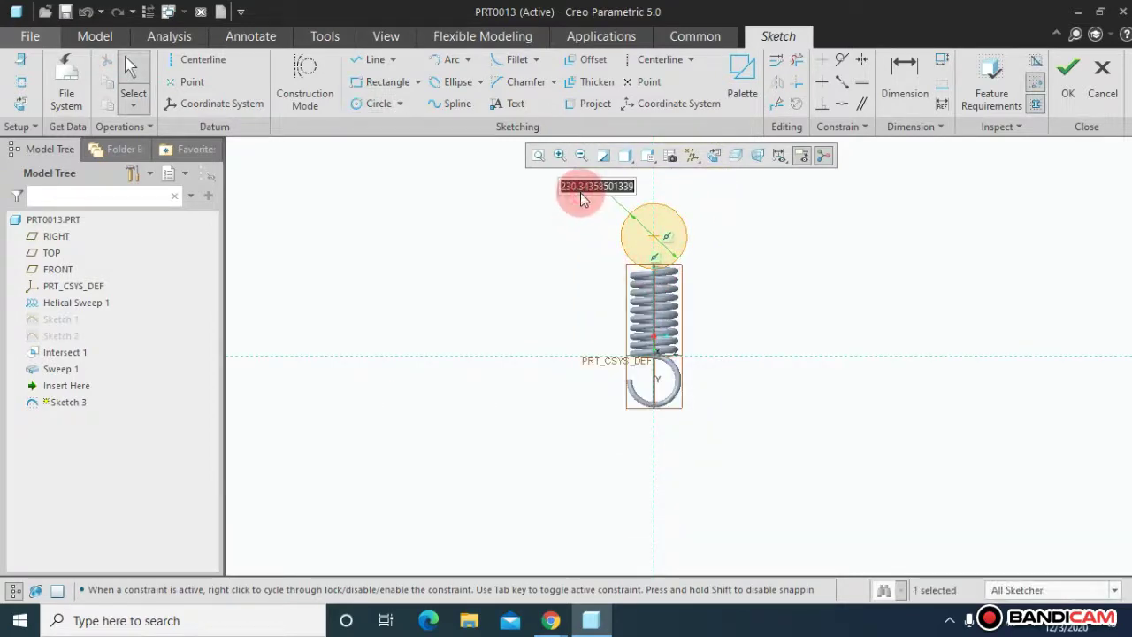
pyautogui.click(582, 193)
pyautogui.write('17')
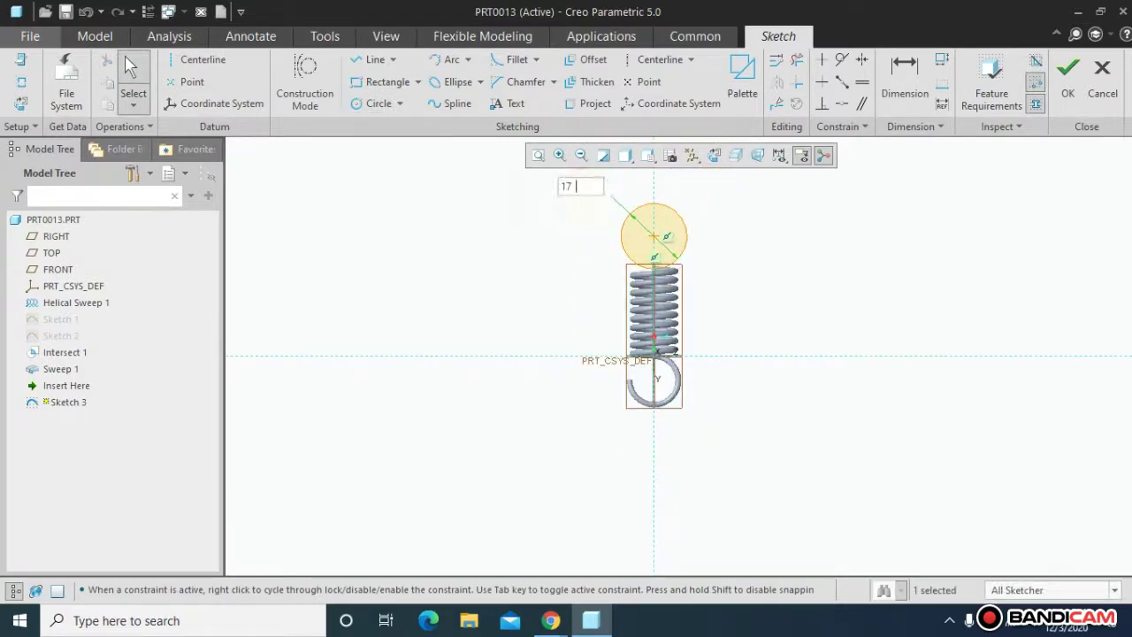
pyautogui.click(578, 192)
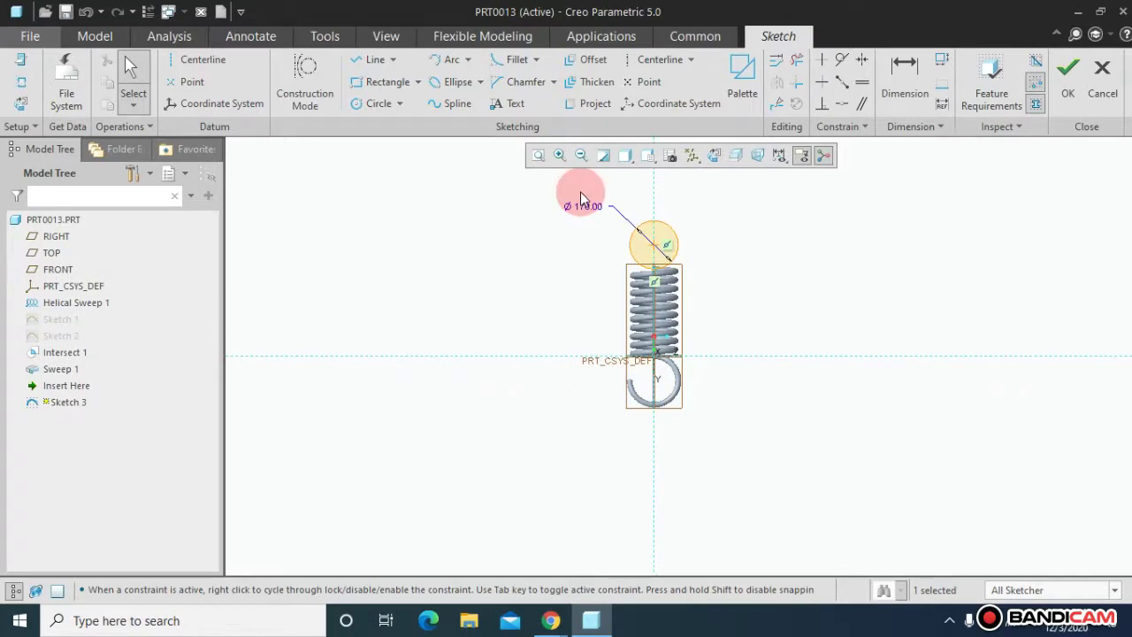
# - Try to trim the circle's lower-right part against a horizontal line from its centre to its edge, and undo the line and trim
pyautogui.scroll(3, 700, 286)
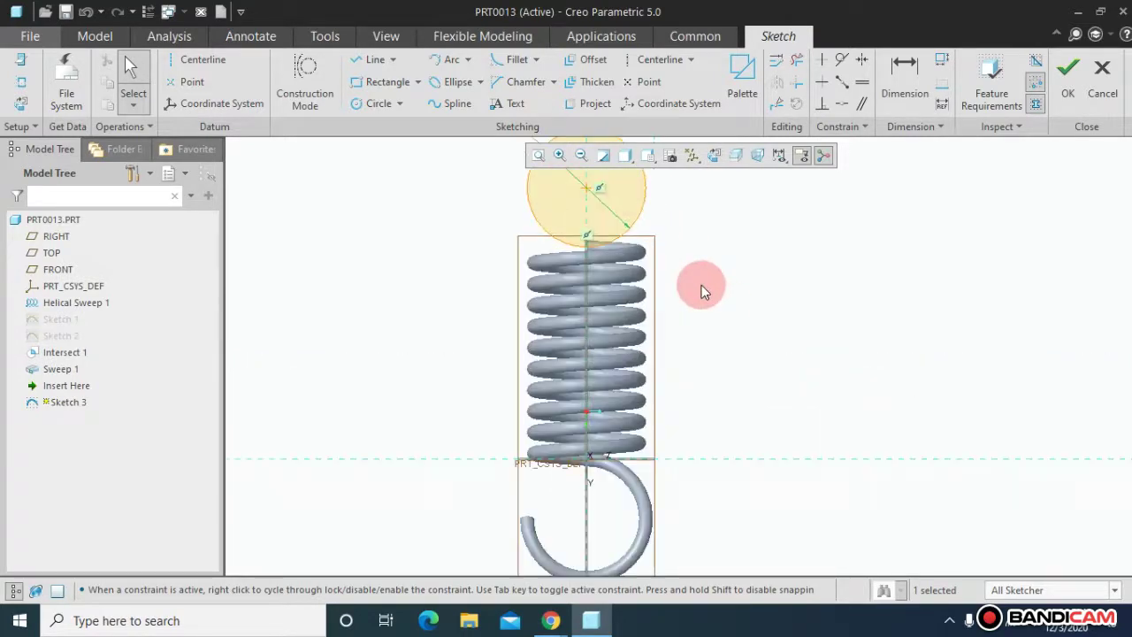
pyautogui.click(365, 68)
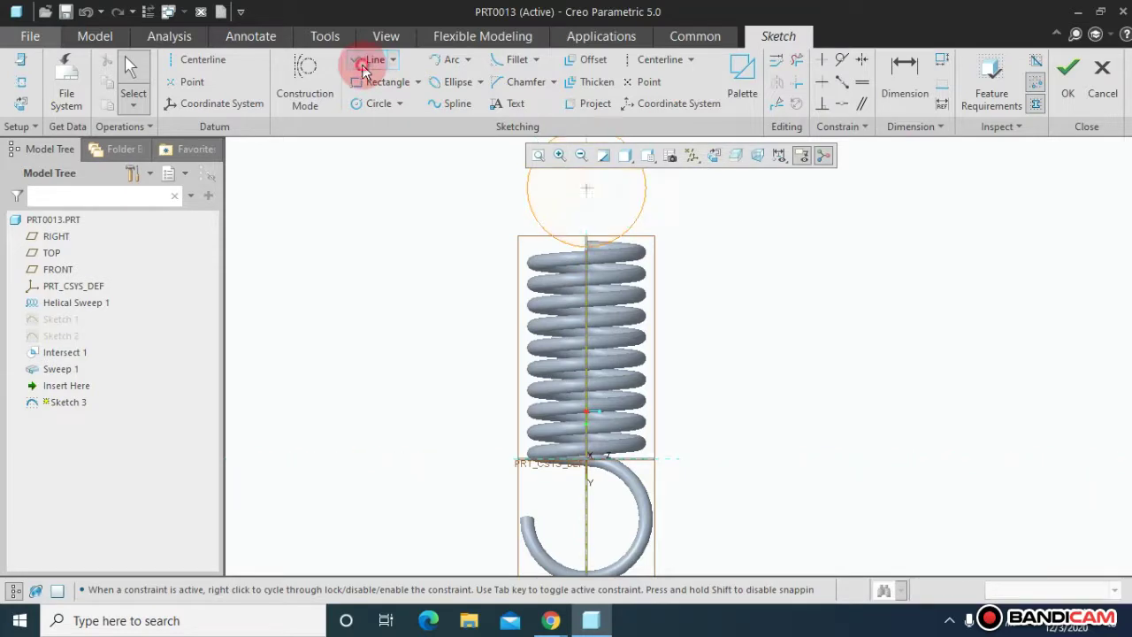
pyautogui.scroll(-2, 576, 204)
pyautogui.click(579, 199)
pyautogui.click(614, 198)
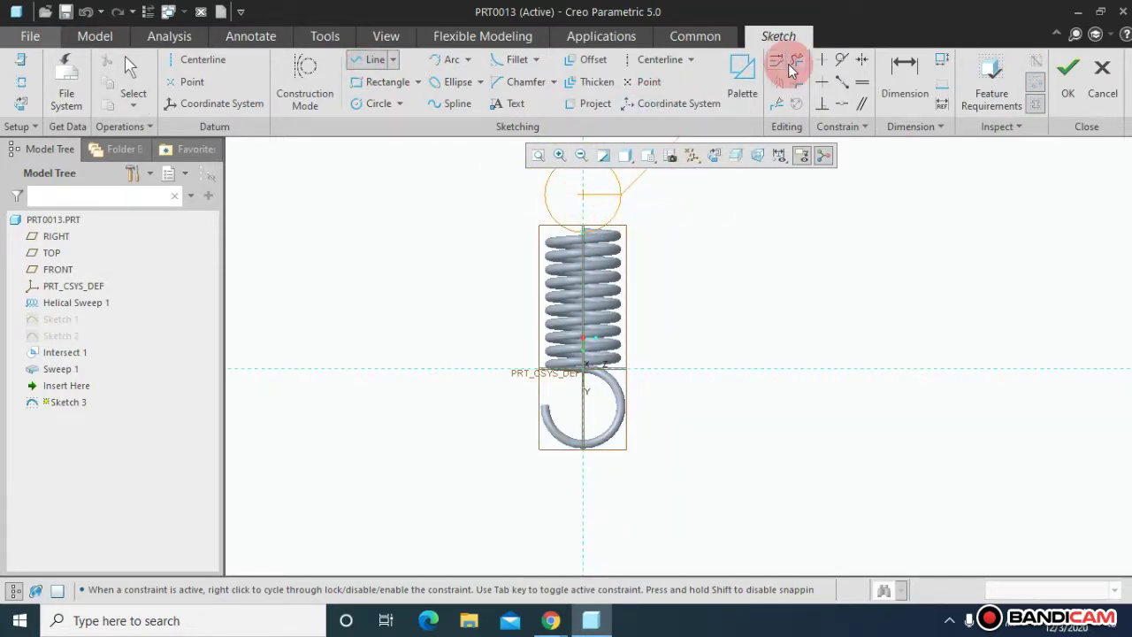
pyautogui.click(790, 62)
pyautogui.click(610, 211)
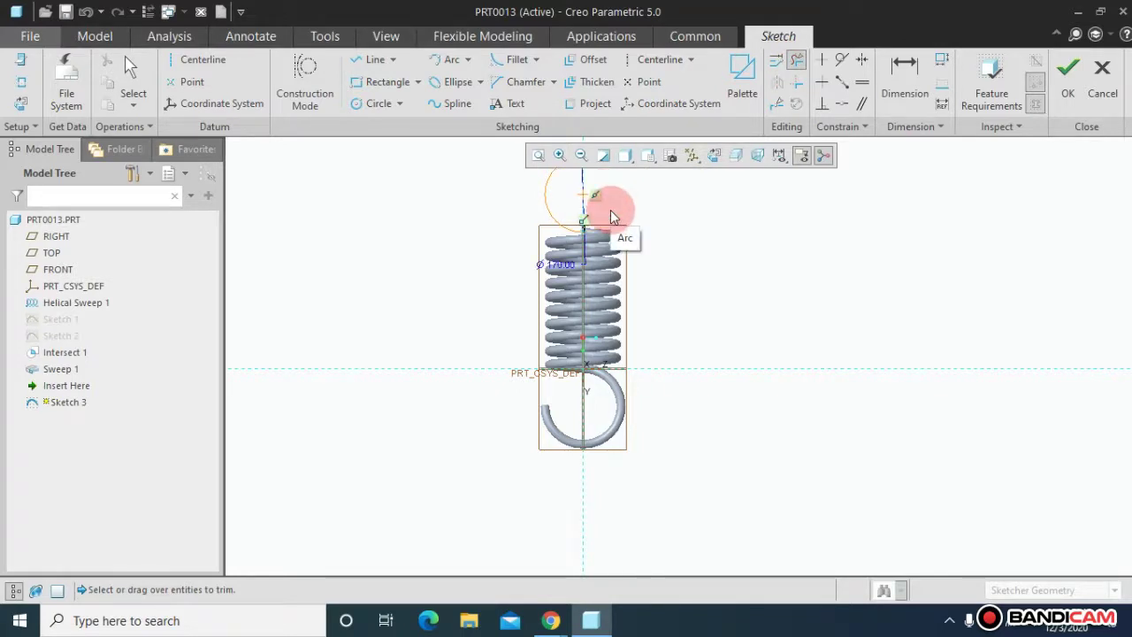
pyautogui.hotkey('ctrl', 'z')
pyautogui.click(411, 108)
# - Sketch a horizontal line from the circle's centre past its edge, trim away the line and the lower-right quarter, and finish the sketch
pyautogui.click(371, 58)
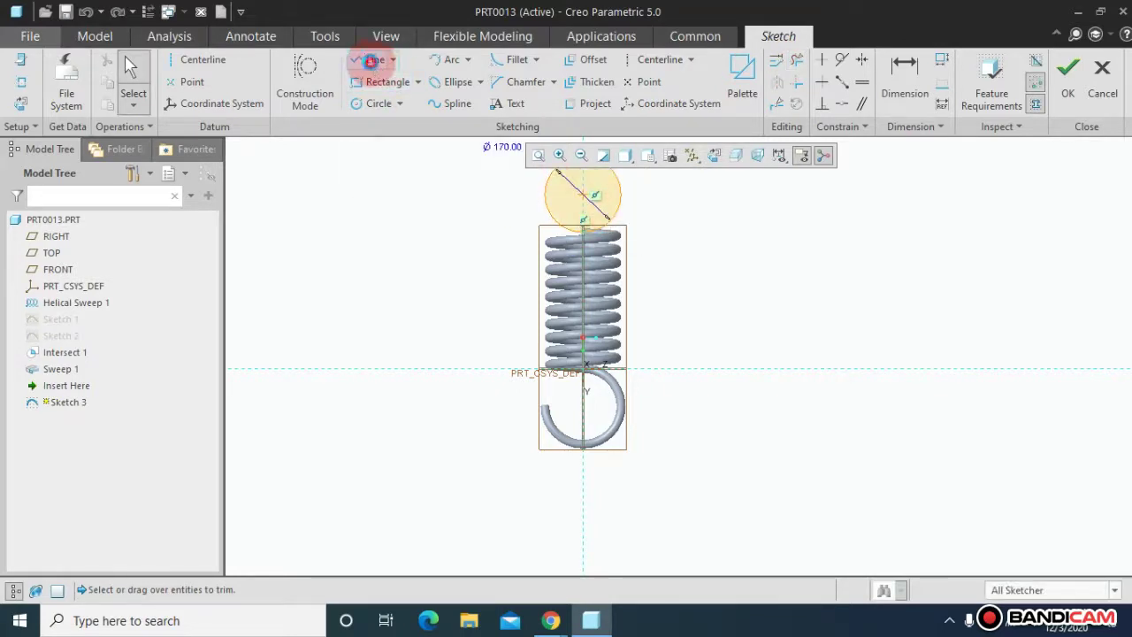
pyautogui.click(584, 186)
pyautogui.click(657, 202)
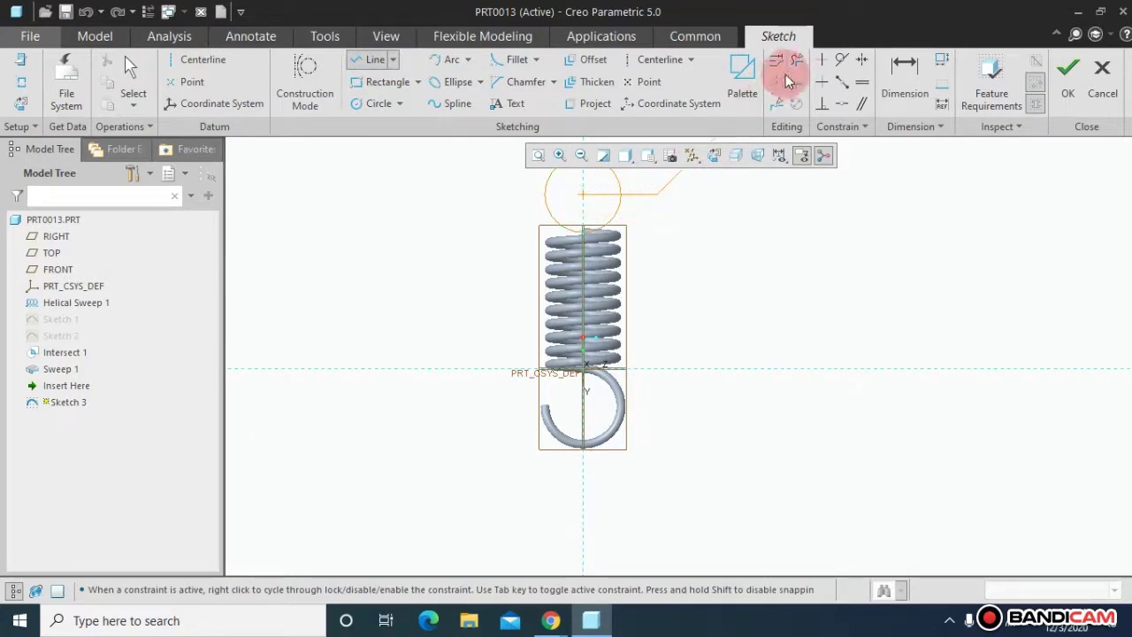
pyautogui.click(793, 65)
pyautogui.moveTo(602, 183)
pyautogui.mouseDown()
pyautogui.moveTo(617, 219)
pyautogui.moveTo(653, 202)
pyautogui.mouseUp()
pyautogui.click(1066, 88)
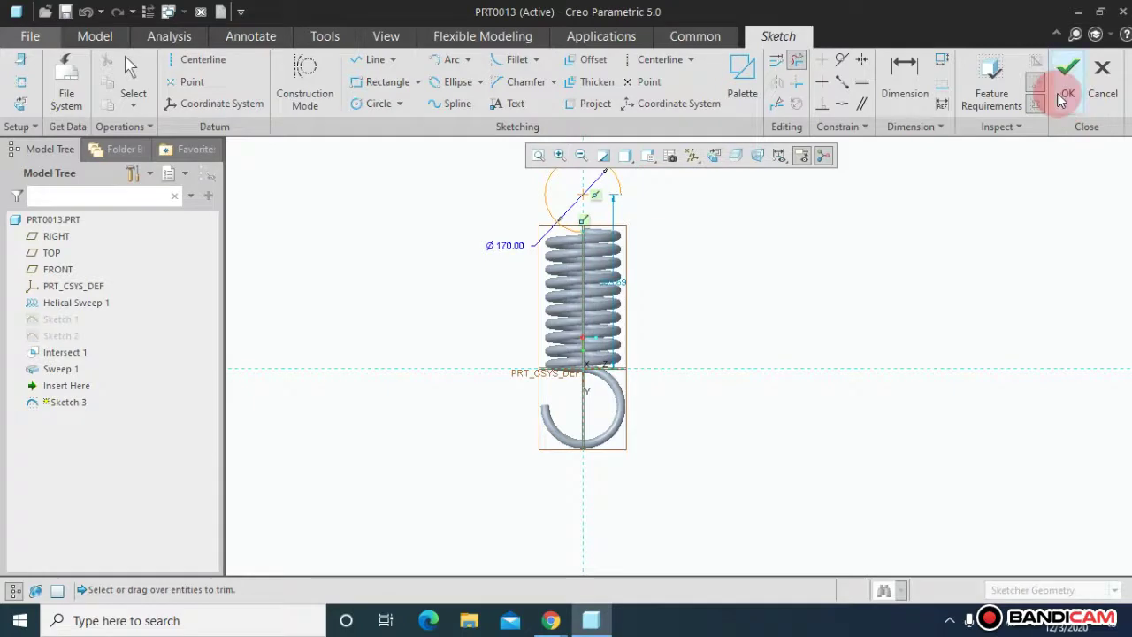
pyautogui.moveTo(958, 286); pyautogui.dragTo(716, 326, button='middle')
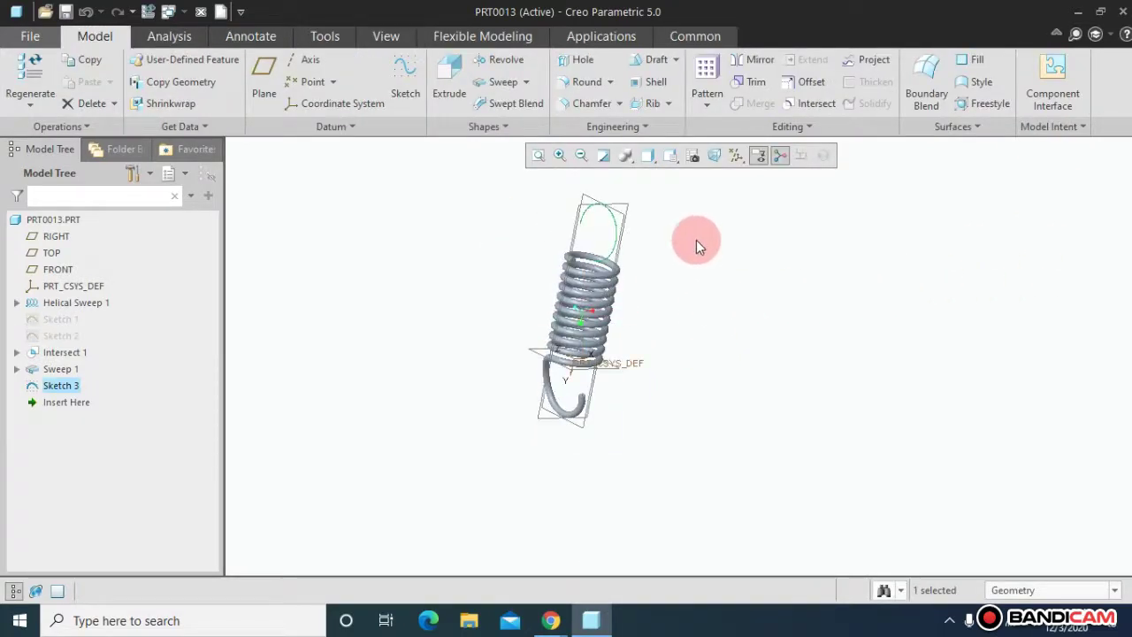
# - Start a sketch on the FRONT plane and add the edge of the spring's unhooked end face as a reference
pyautogui.scroll(-3, 620, 303)
pyautogui.moveTo(714, 274); pyautogui.dragTo(822, 290, button='middle')
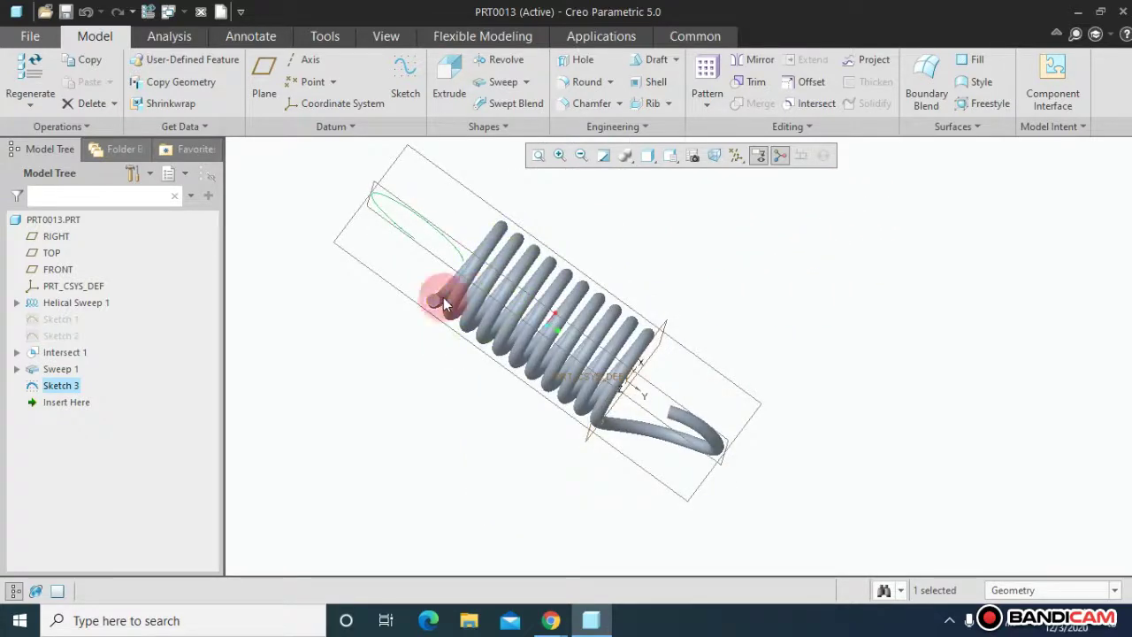
pyautogui.click(407, 286)
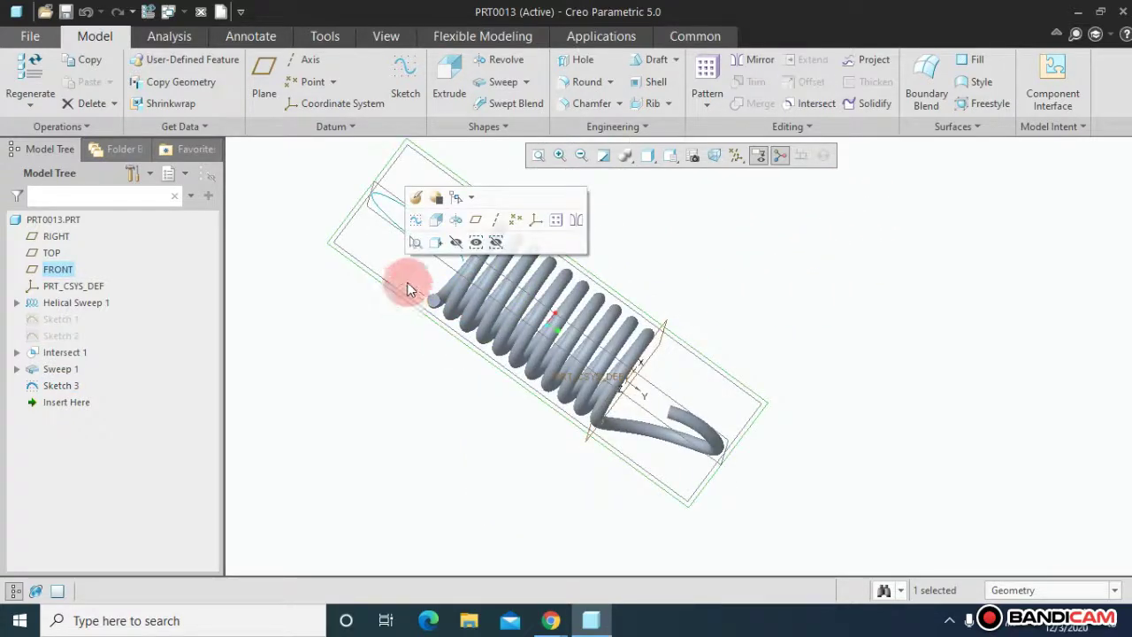
pyautogui.click(415, 221)
pyautogui.moveTo(533, 260)
pyautogui.mouseDown(button='middle')
pyautogui.moveTo(576, 290)
pyautogui.moveTo(455, 291)
pyautogui.mouseUp(button='middle')
pyautogui.scroll(-5, 455, 294)
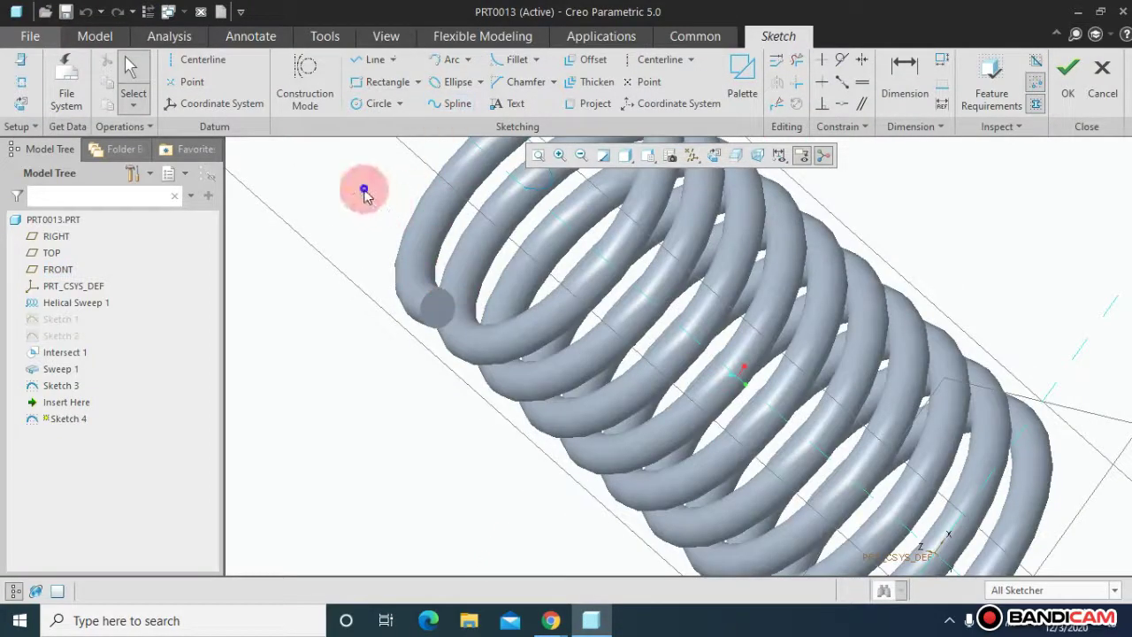
pyautogui.rightClick(402, 311)
pyautogui.click(417, 357)
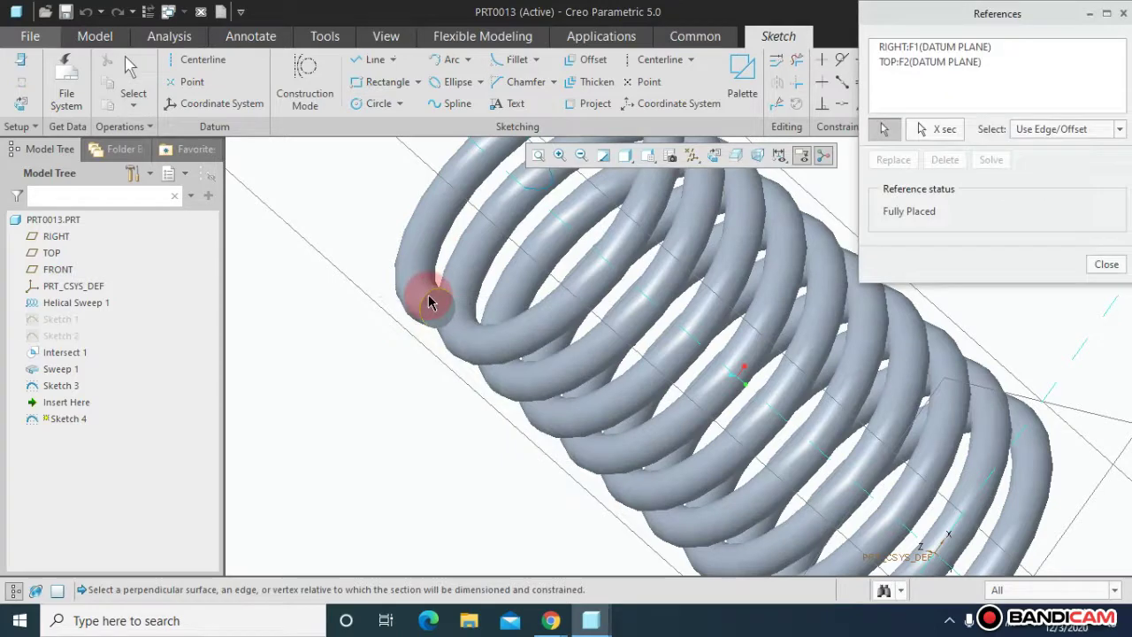
pyautogui.click(428, 301)
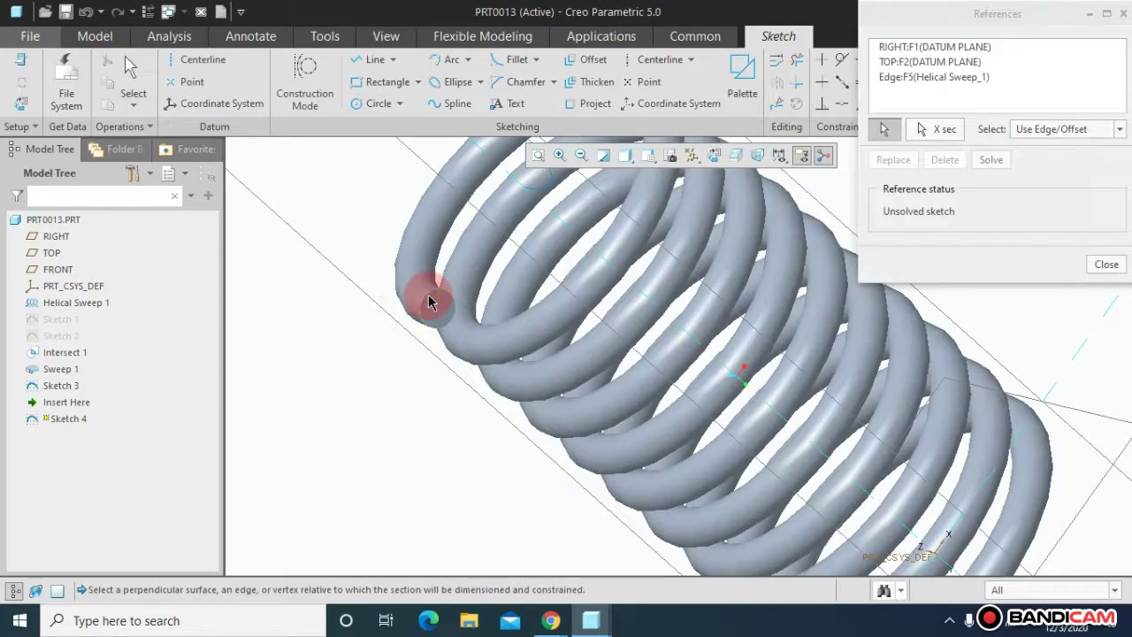
# - Draw a short straight line across the wire's end face, between the ends of the referenced edge
pyautogui.click(375, 61)
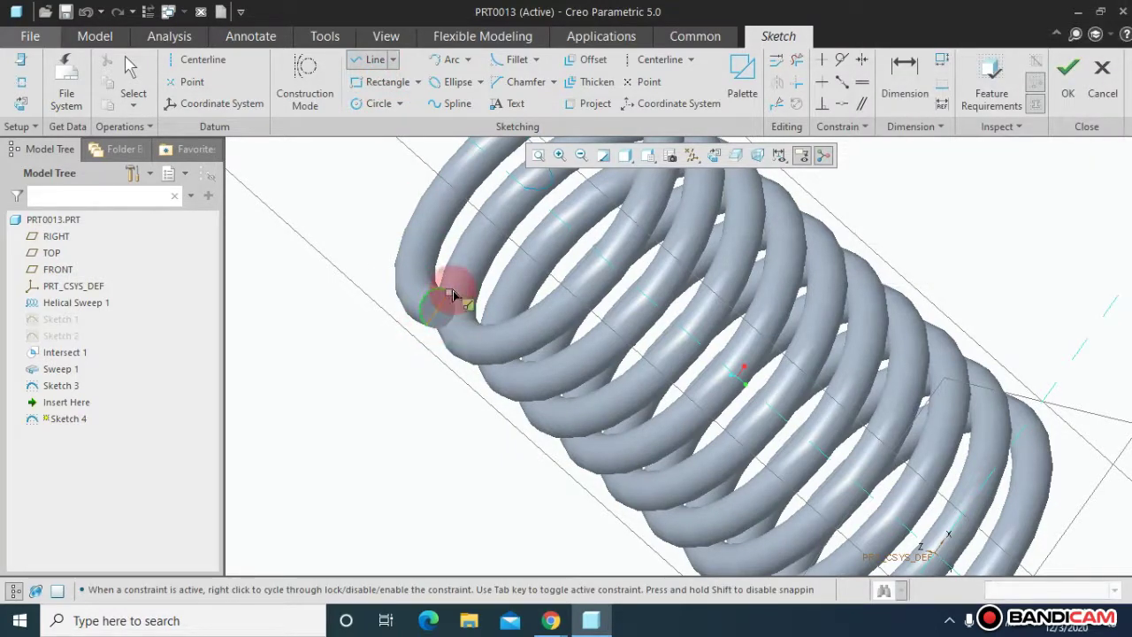
pyautogui.click(450, 292)
pyautogui.scroll(6, 450, 292)
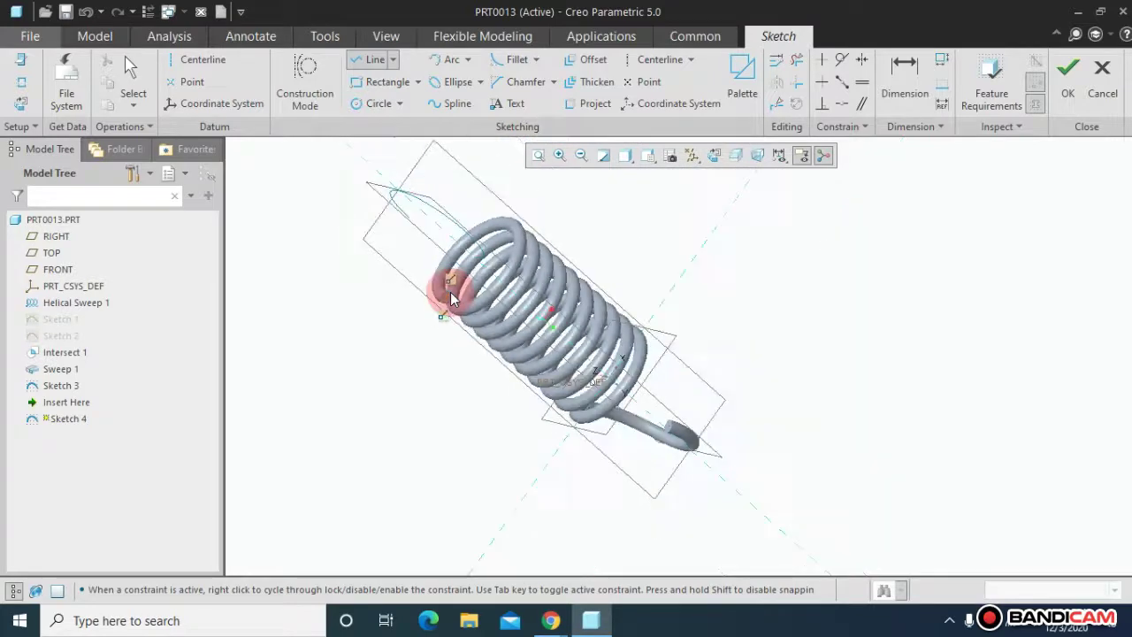
pyautogui.middleClick(450, 292)
pyautogui.middleClick(450, 292)
pyautogui.rightClick(399, 317)
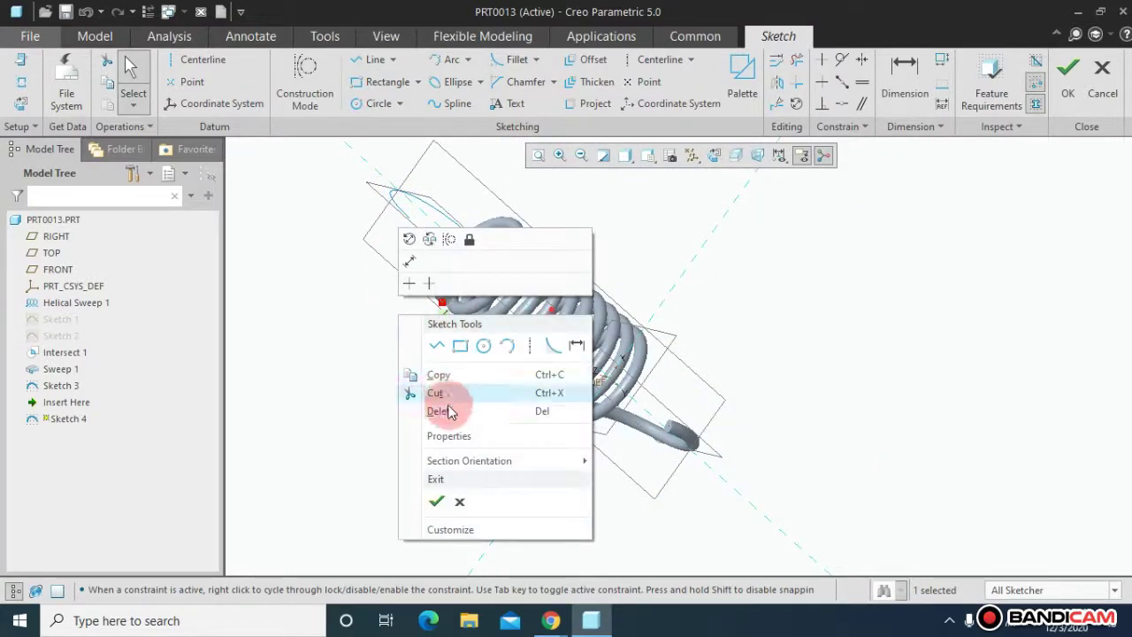
pyautogui.click(369, 276)
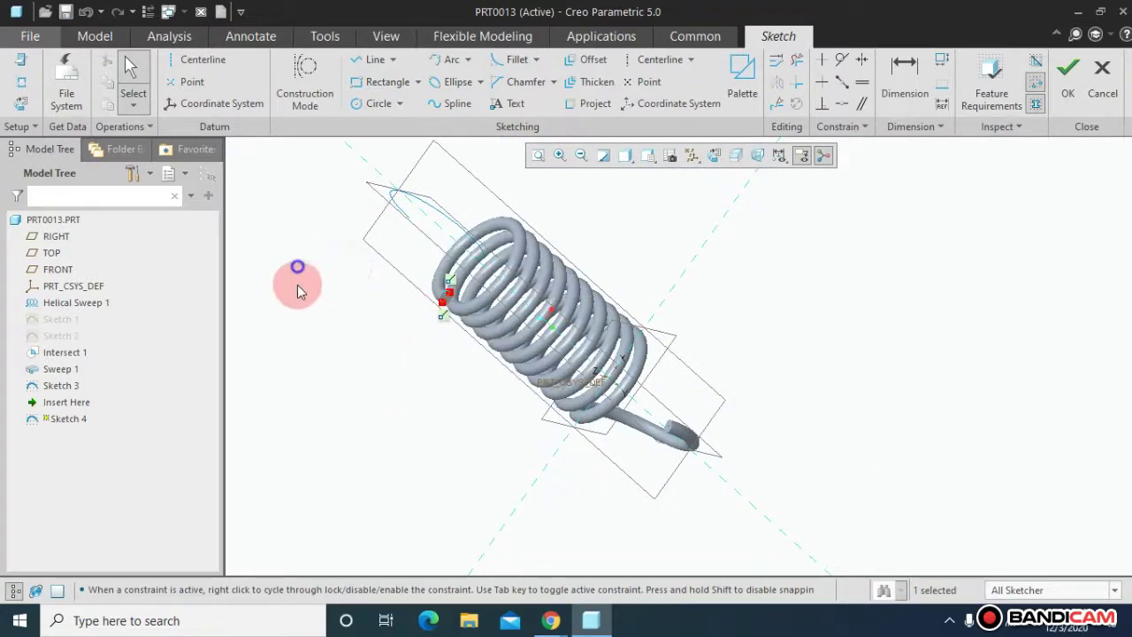
# - Add the curve of Sketch 3 to the sketch references
pyautogui.rightClick(392, 402)
pyautogui.click(425, 463)
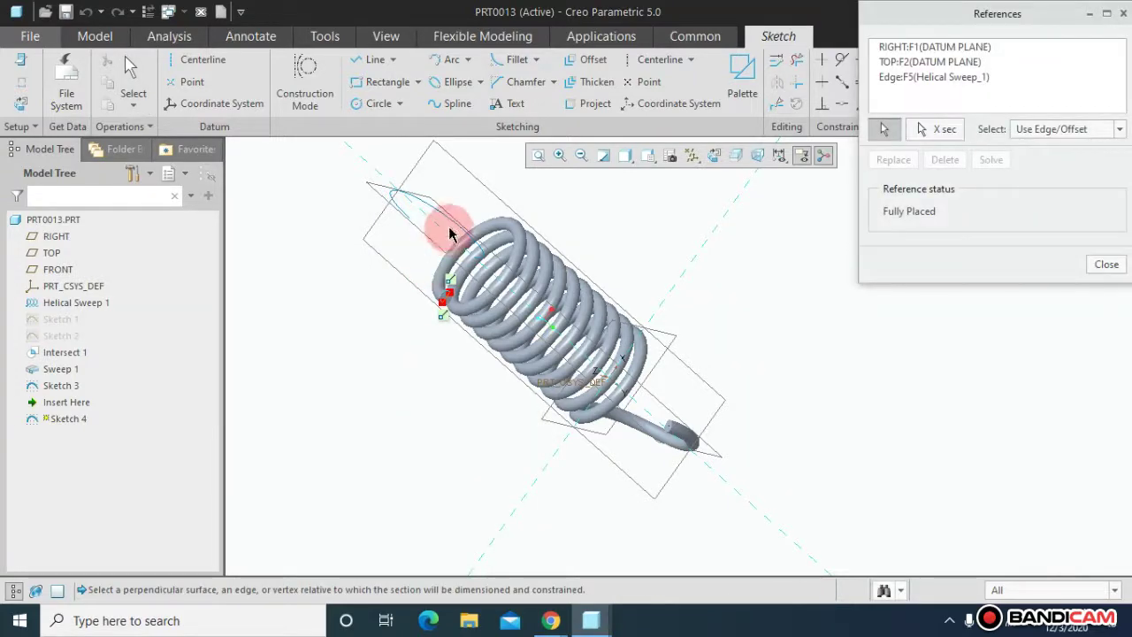
pyautogui.scroll(2, 444, 221)
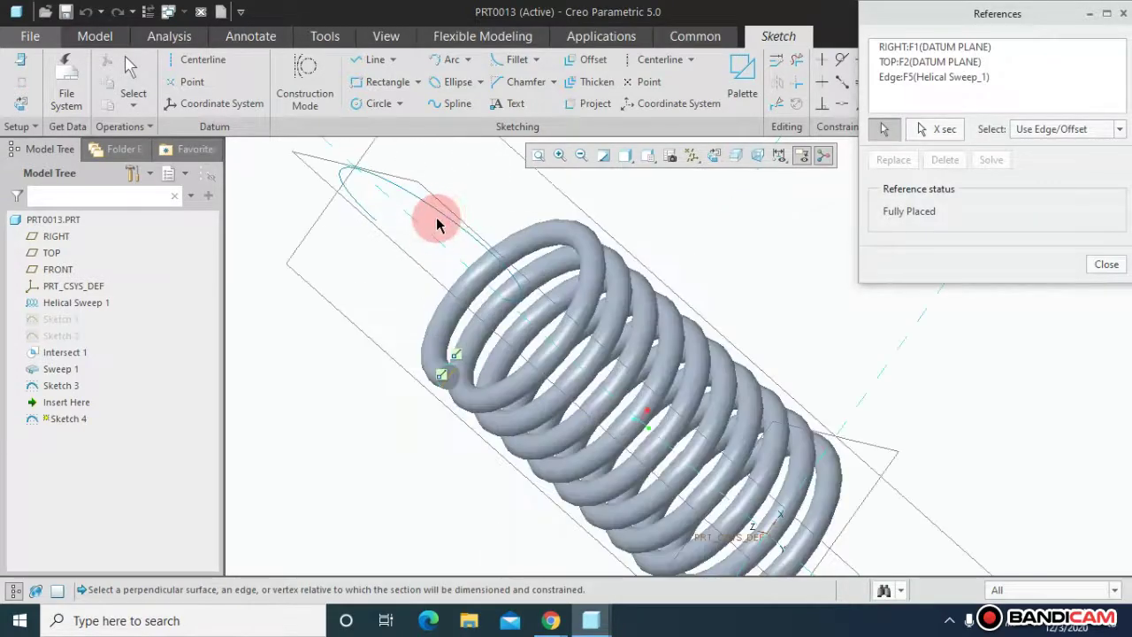
pyautogui.click(444, 220)
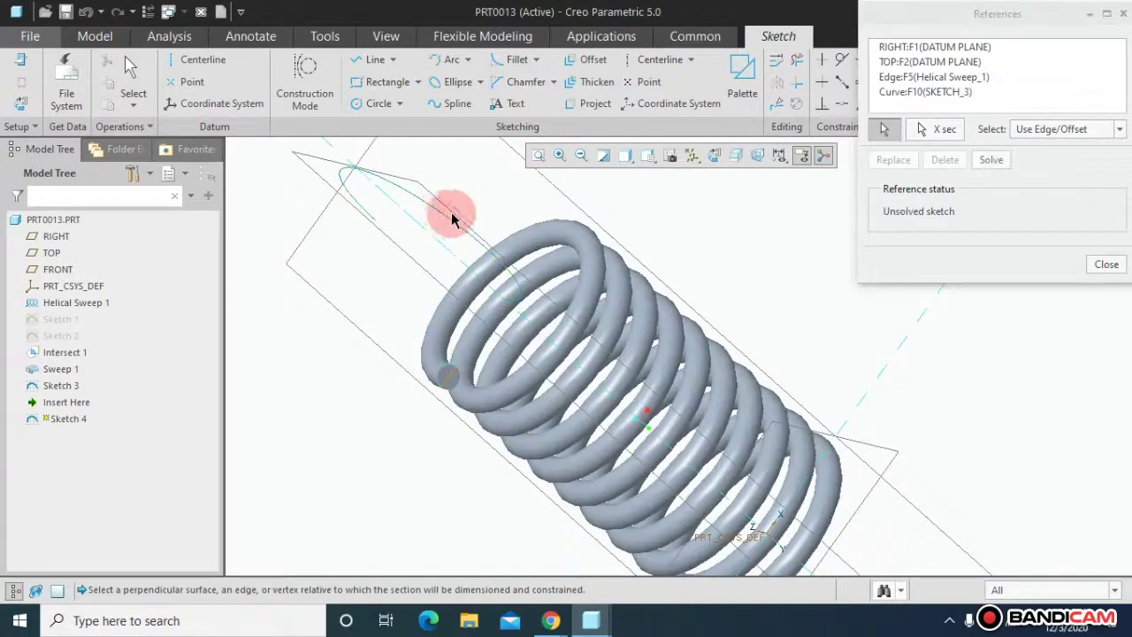
pyautogui.click(1106, 263)
pyautogui.moveTo(643, 309)
pyautogui.mouseDown(button='middle')
pyautogui.moveTo(652, 271)
pyautogui.moveTo(625, 298)
pyautogui.moveTo(599, 291)
pyautogui.moveTo(636, 366)
pyautogui.moveTo(652, 328)
pyautogui.moveTo(702, 286)
pyautogui.moveTo(715, 348)
pyautogui.moveTo(685, 369)
pyautogui.moveTo(664, 354)
pyautogui.moveTo(670, 371)
pyautogui.mouseUp(button='middle')
# - Draw an arc from the middle of the wire's end face to the far end of the referenced hook curve and finish the sketch
pyautogui.click(451, 60)
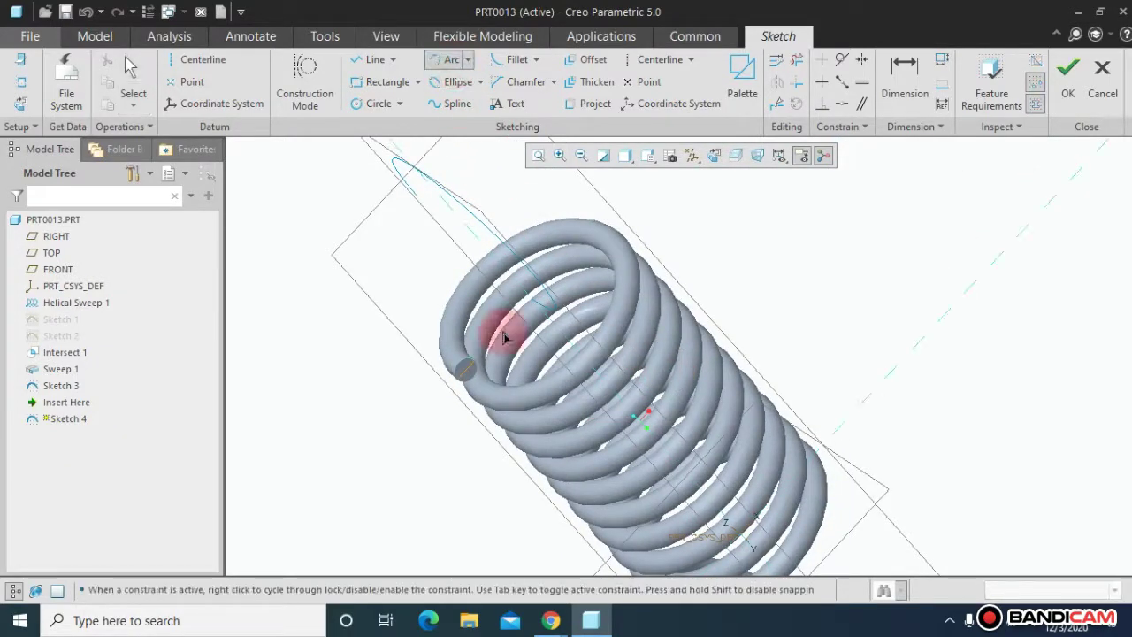
pyautogui.click(466, 375)
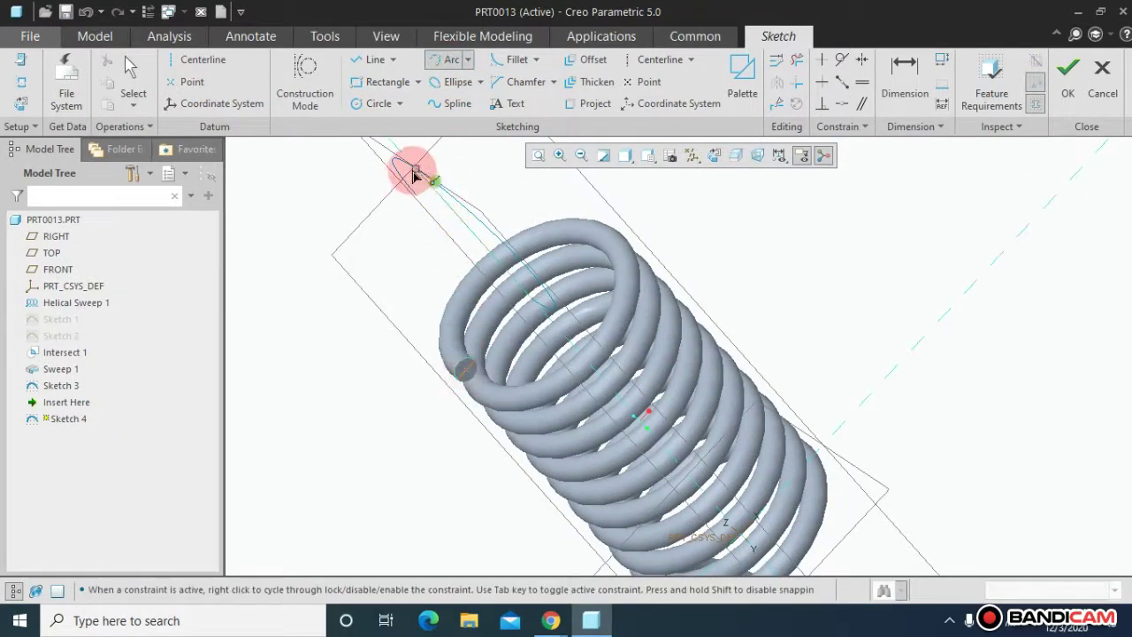
pyautogui.click(412, 171)
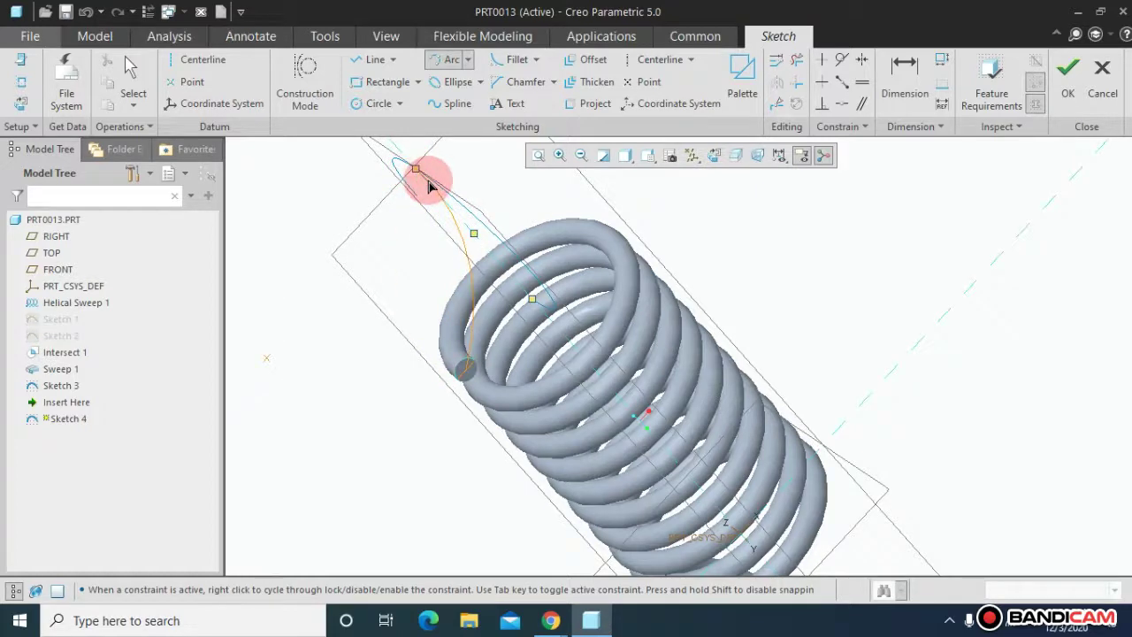
pyautogui.click(429, 183)
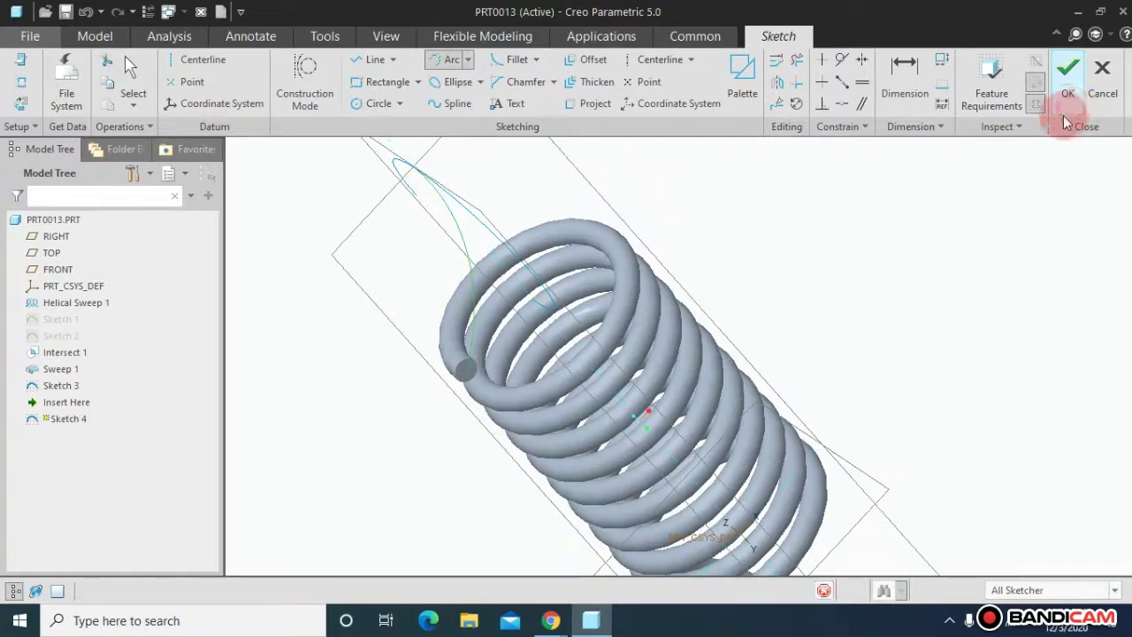
pyautogui.click(1068, 88)
# - Hide the datum planes and intersect Sketch 3 with Sketch 4 to create the second hook curve
pyautogui.click(733, 155)
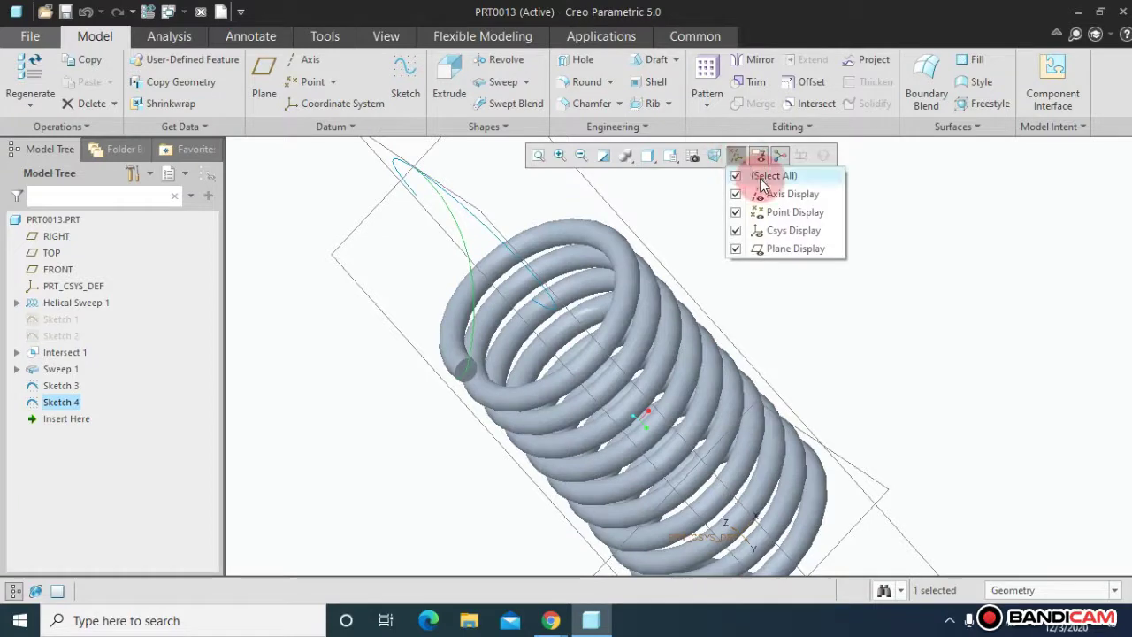
pyautogui.click(760, 250)
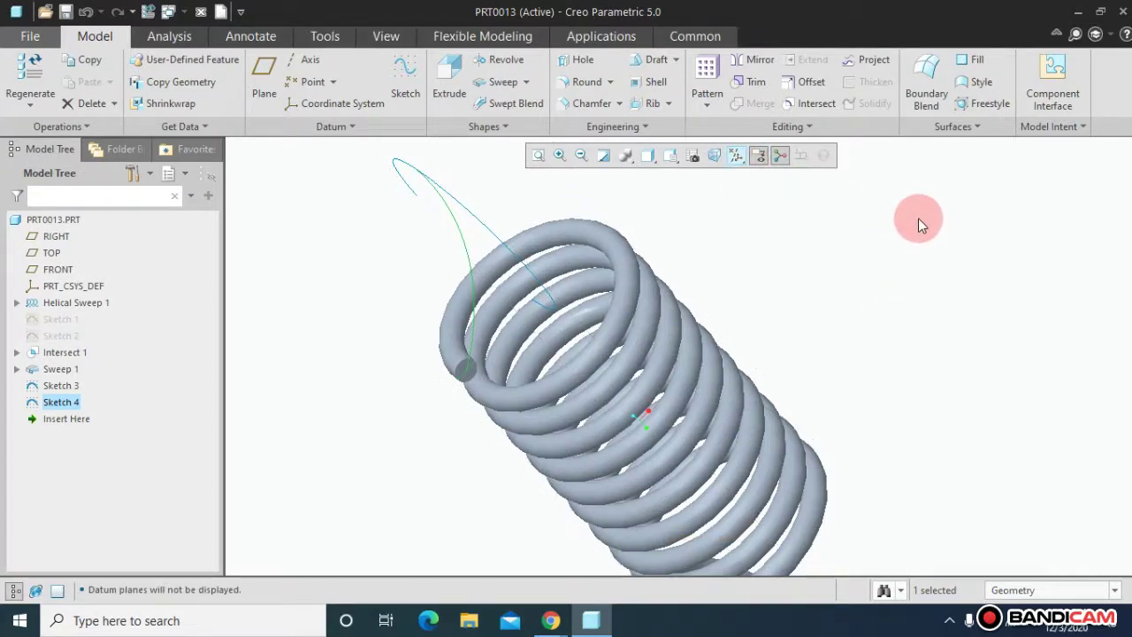
pyautogui.keyDown('ctrl'); pyautogui.click(63, 386); pyautogui.keyUp('ctrl')
pyautogui.click(820, 107)
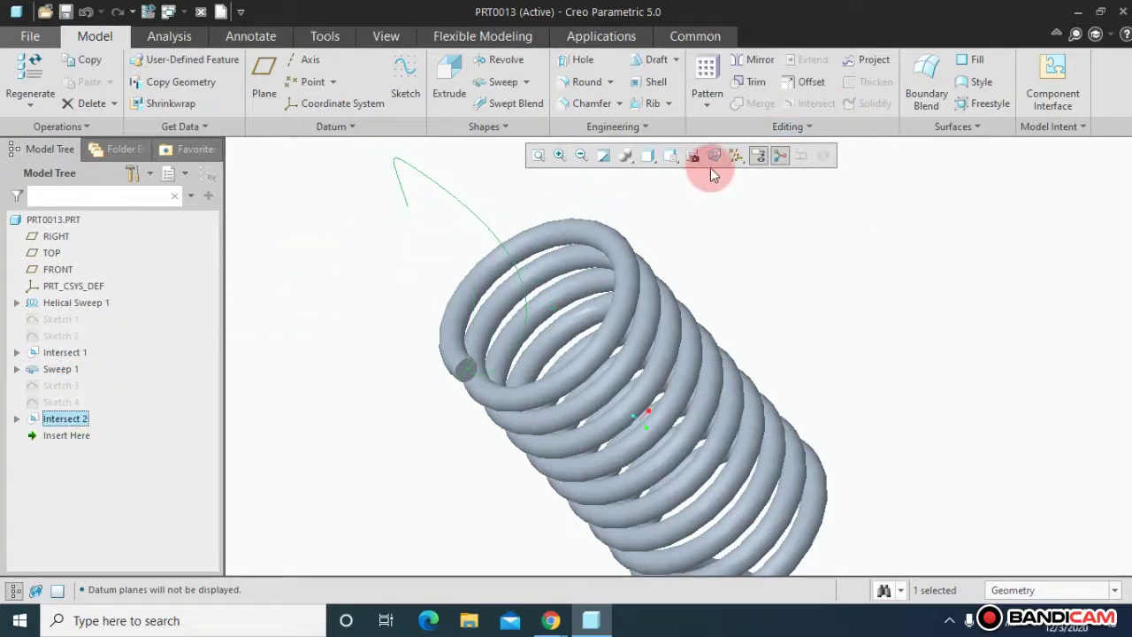
# - Start a Sweep along the second hook curve and open its section sketch, viewed square to the sketch plane
pyautogui.click(496, 88)
pyautogui.click(135, 84)
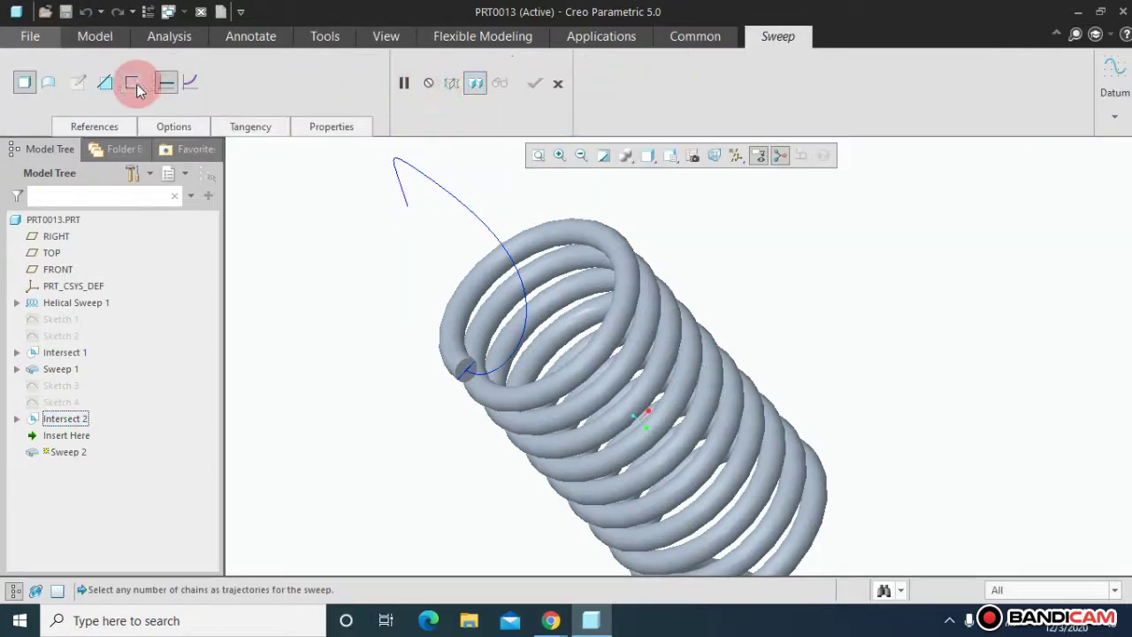
pyautogui.click(412, 192)
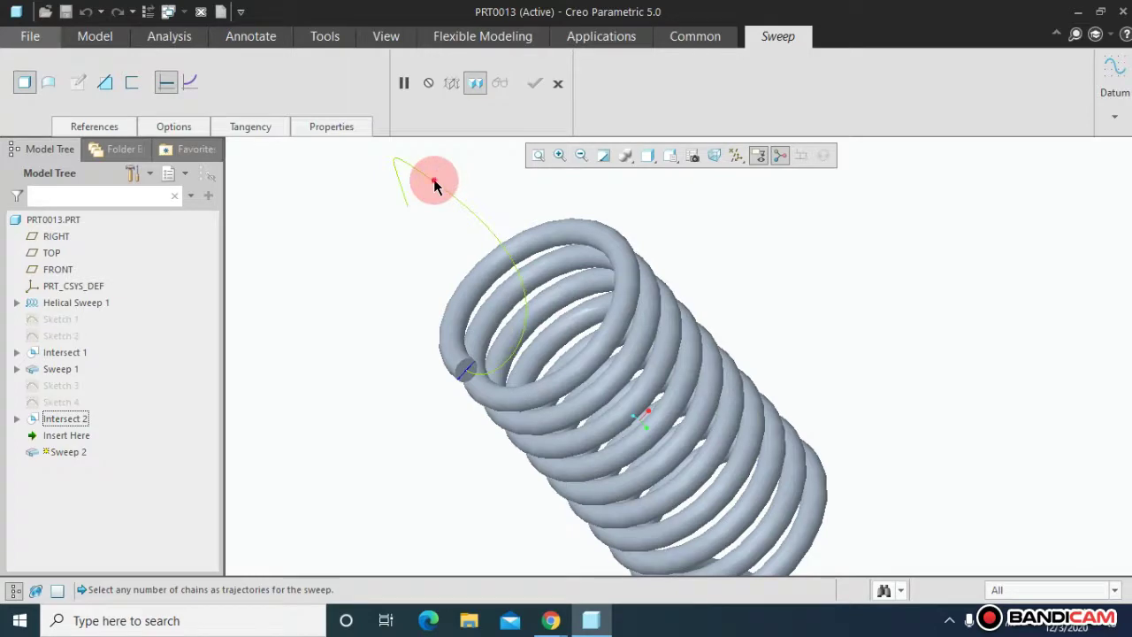
pyautogui.click(131, 83)
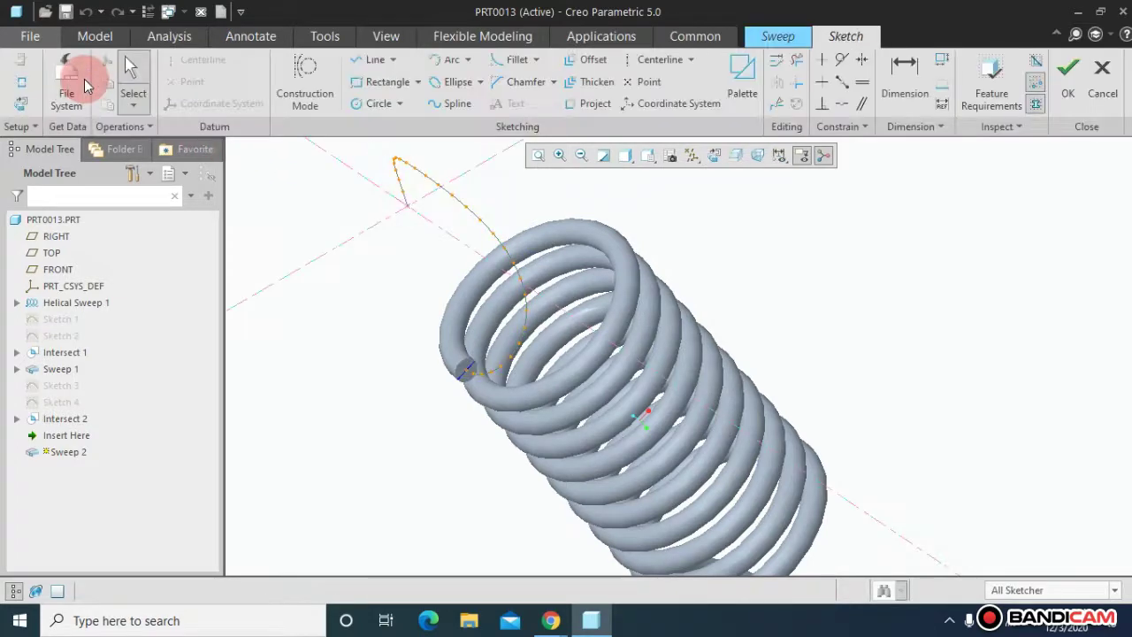
pyautogui.click(730, 164)
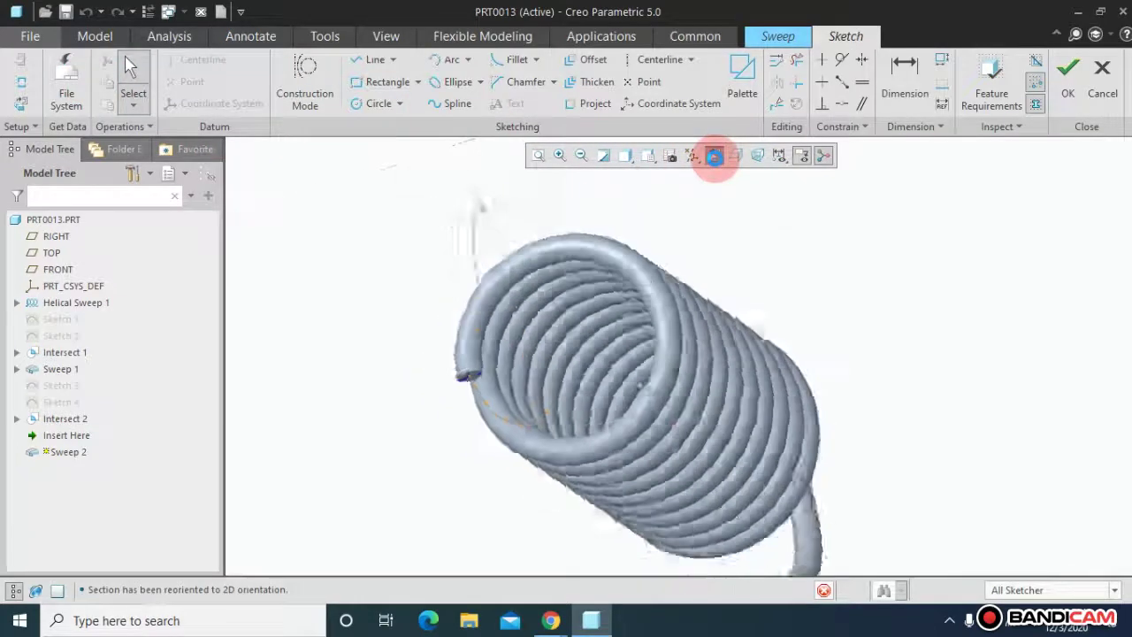
# - Sketch a circular section centred on the hook curve's free end and finish the section sketch
pyautogui.click(383, 111)
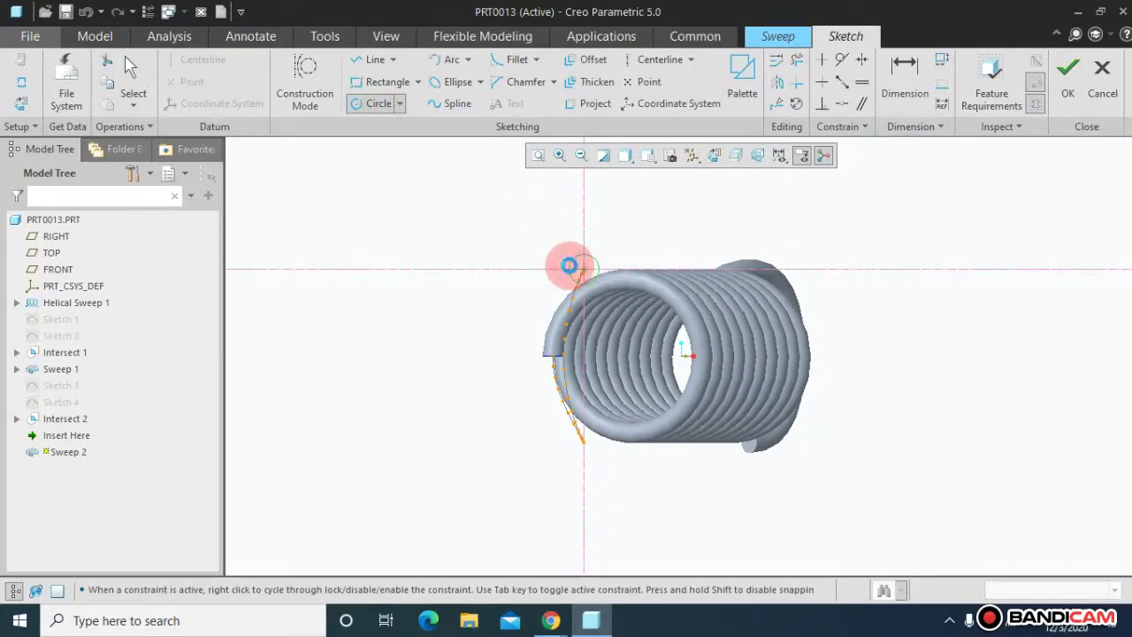
pyautogui.click(548, 265)
pyautogui.middleClick(548, 267)
pyautogui.doubleClick(546, 258)
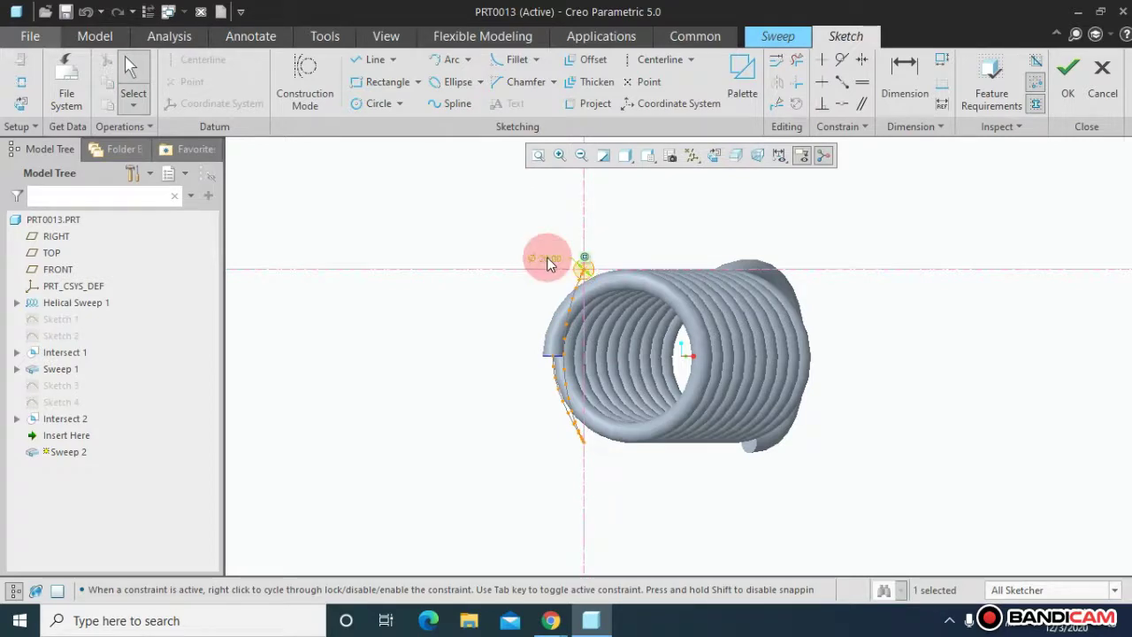
pyautogui.click(1066, 94)
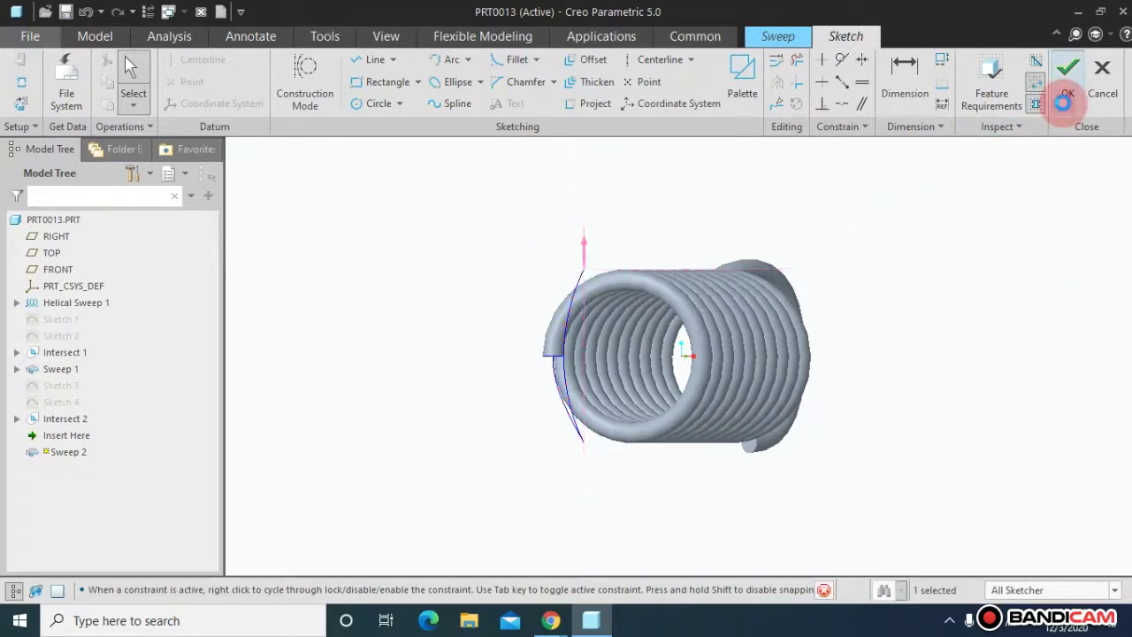